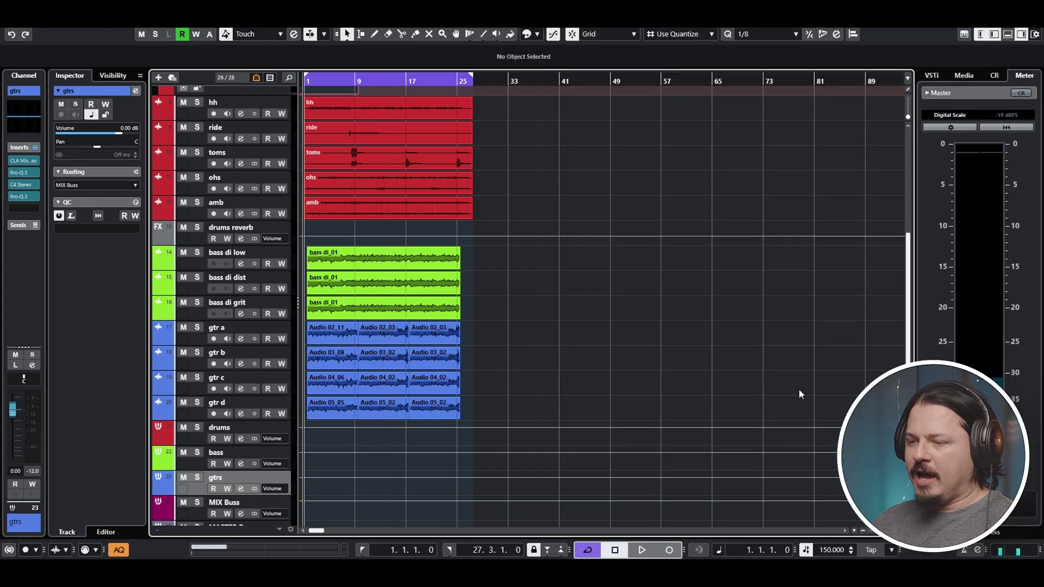
- Solo the bass group track and play the combined bass sound from the start of the song
{"action": "left_click", "coordinate": [207, 456]}
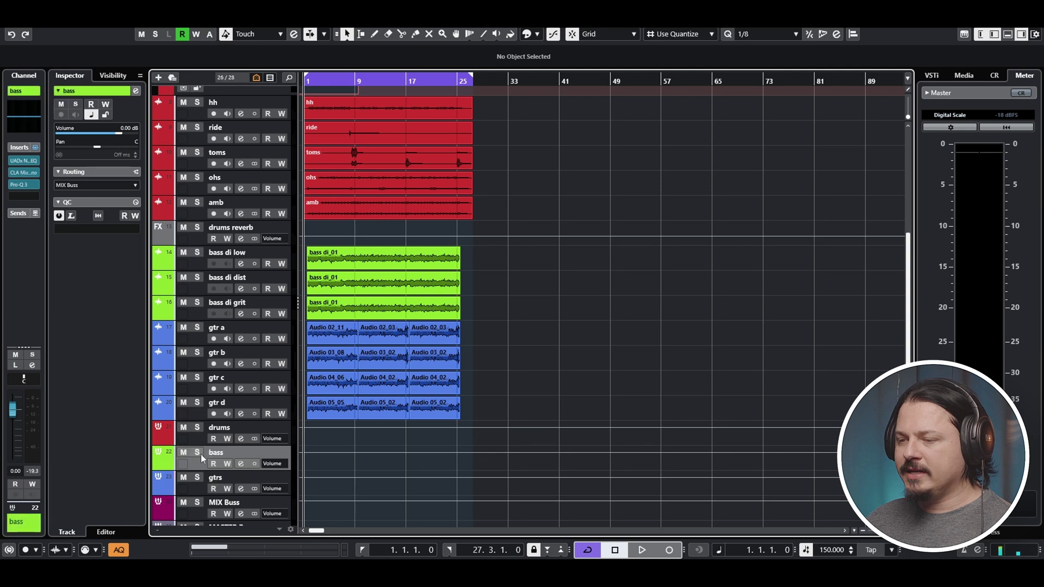
{"action": "left_click", "coordinate": [198, 454]}
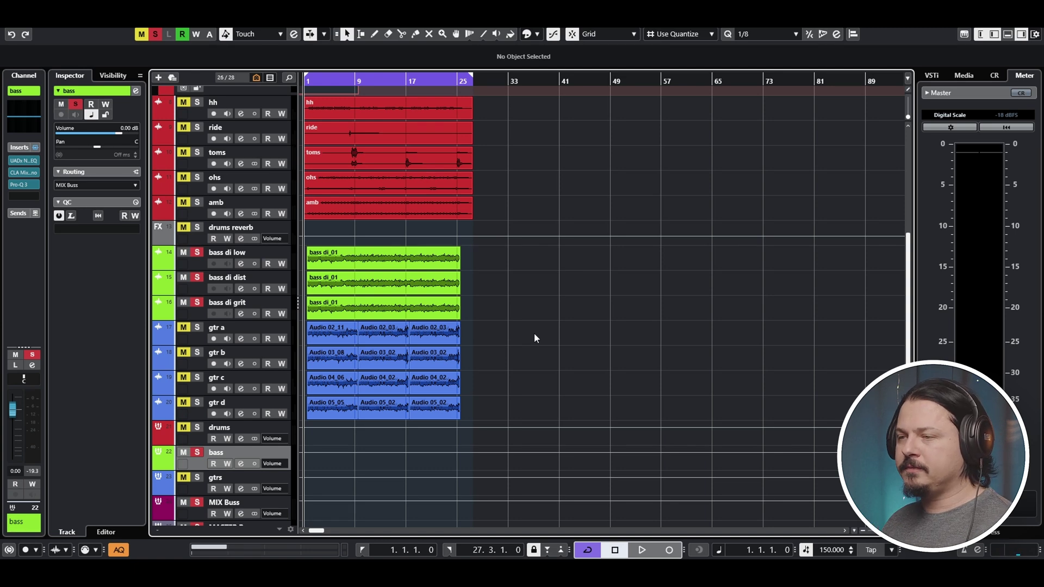
{"action": "key", "text": "space"}
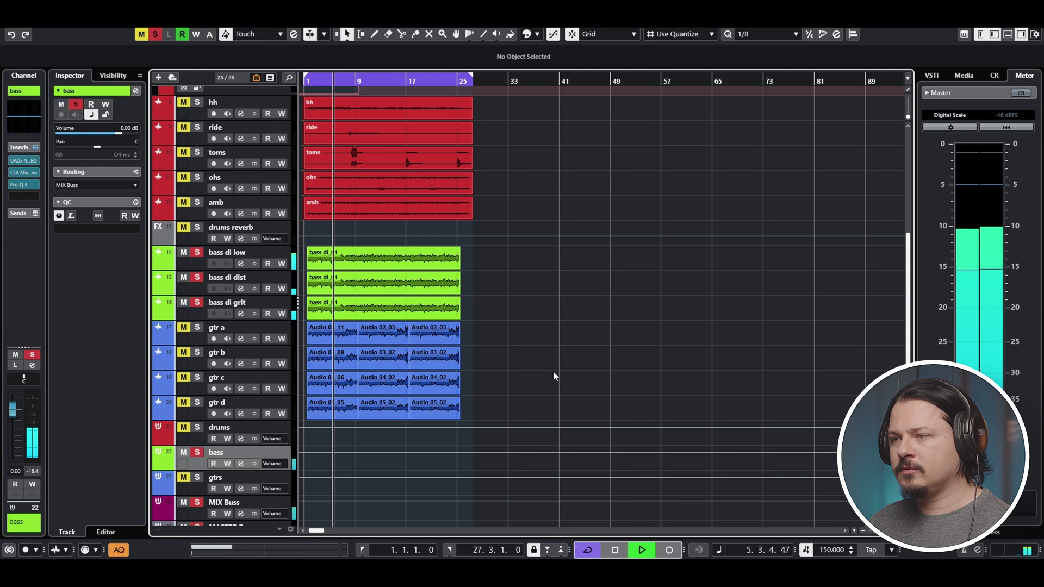
{"action": "key", "text": "space"}
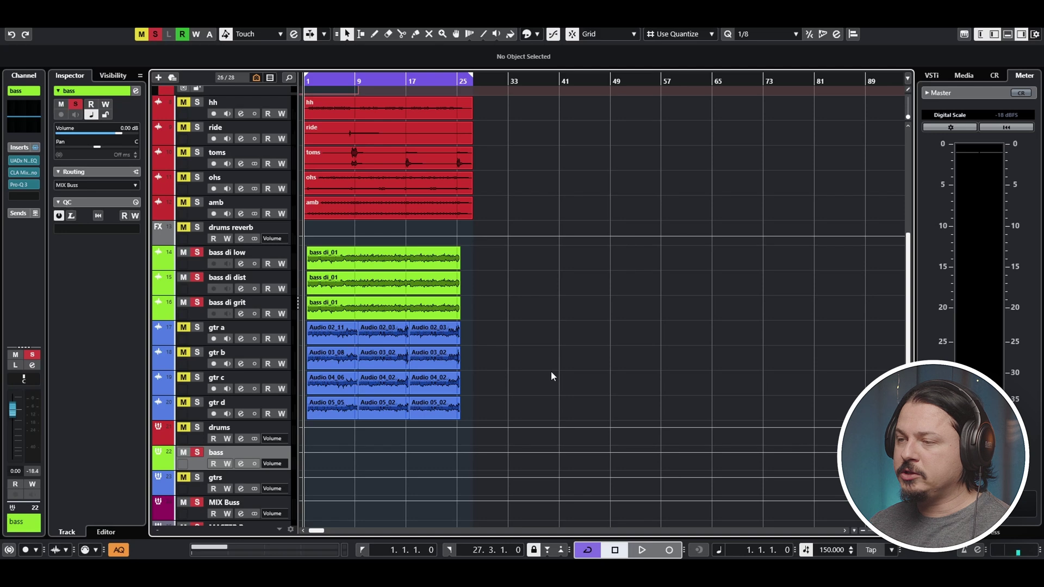
- Leave only the bass di low track soloed among the bass tracks and open its Pro-Q 3 equalizer
{"action": "left_click", "coordinate": [251, 255]}
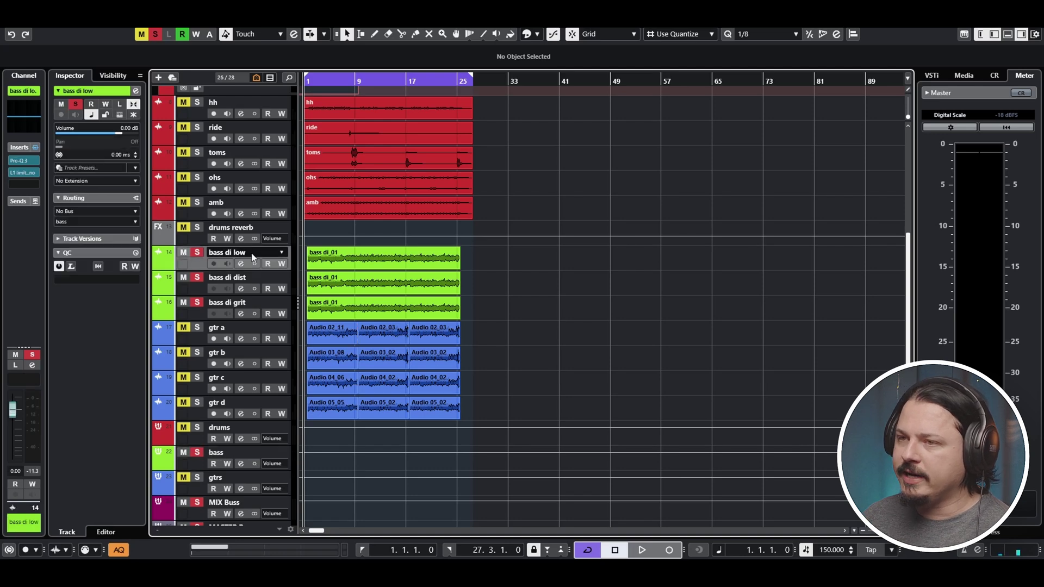
{"action": "left_click", "coordinate": [197, 278]}
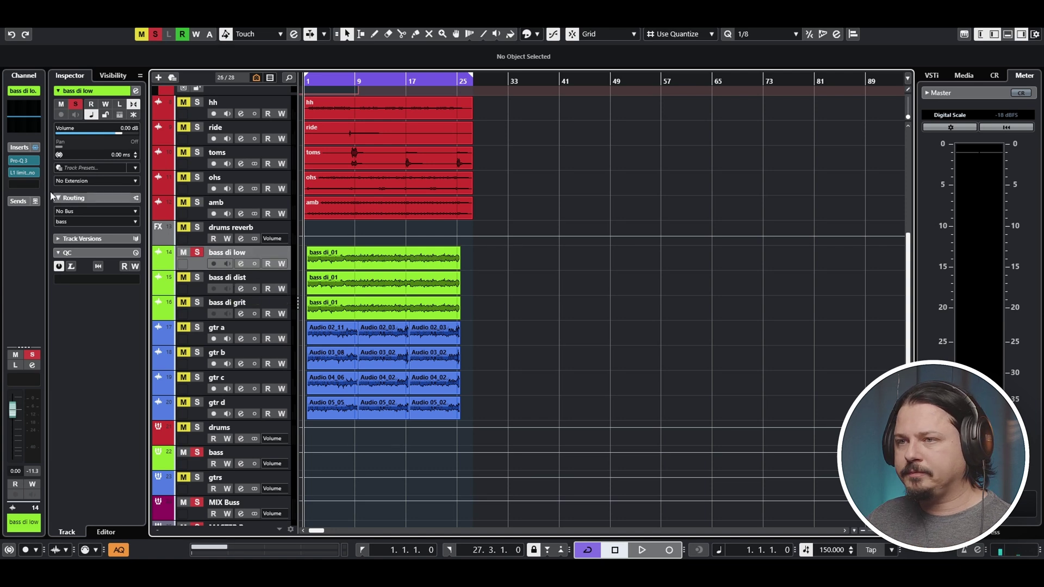
{"action": "left_click", "coordinate": [19, 161]}
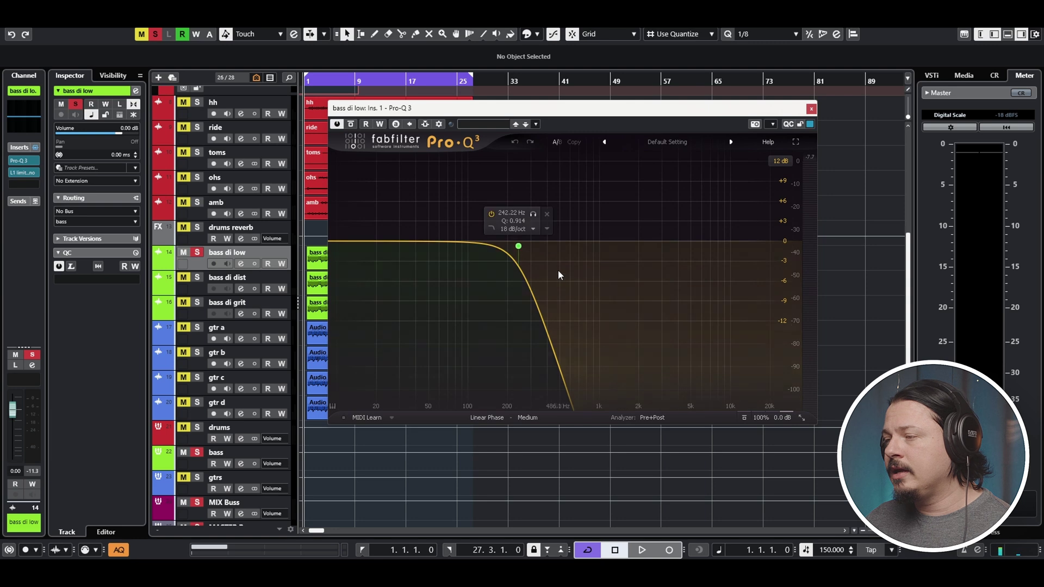
- Review the equalizer's phase modes, keep Linear Phase, and select the high-cut band to view its settings
{"action": "left_click", "coordinate": [488, 418]}
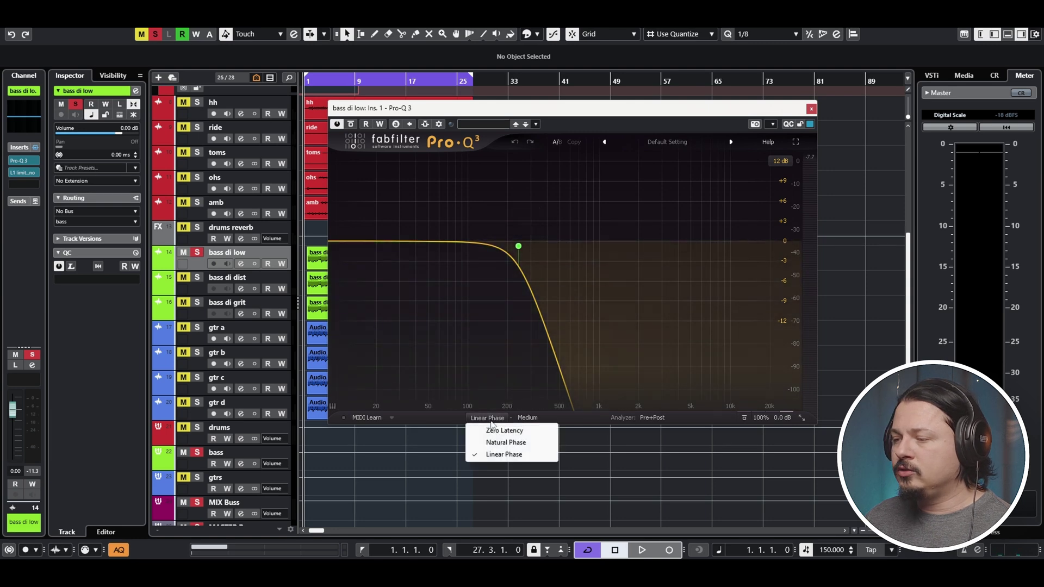
{"action": "left_click", "coordinate": [515, 455]}
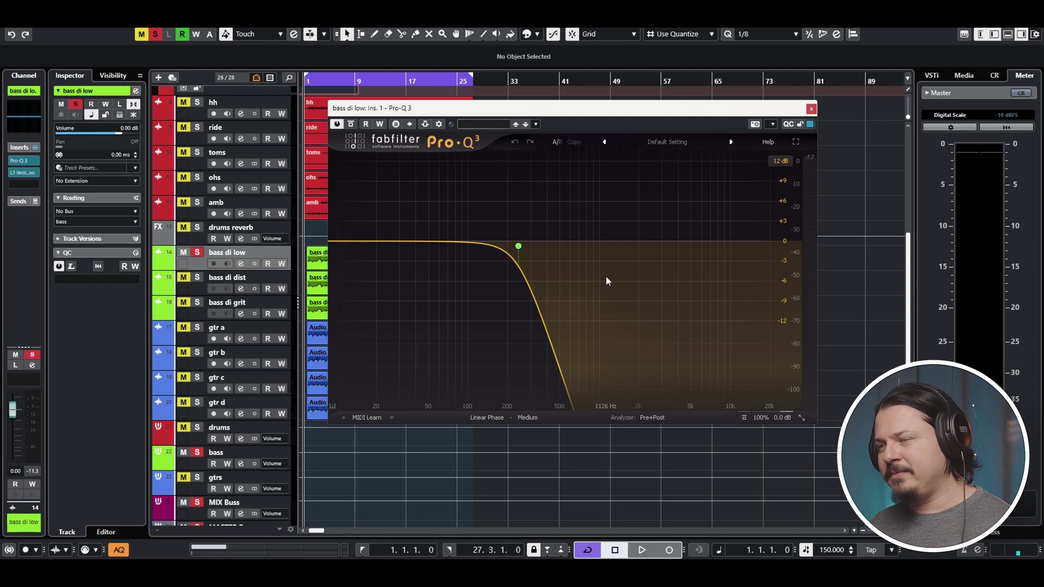
{"action": "left_click", "coordinate": [497, 423]}
{"action": "left_click", "coordinate": [520, 247]}
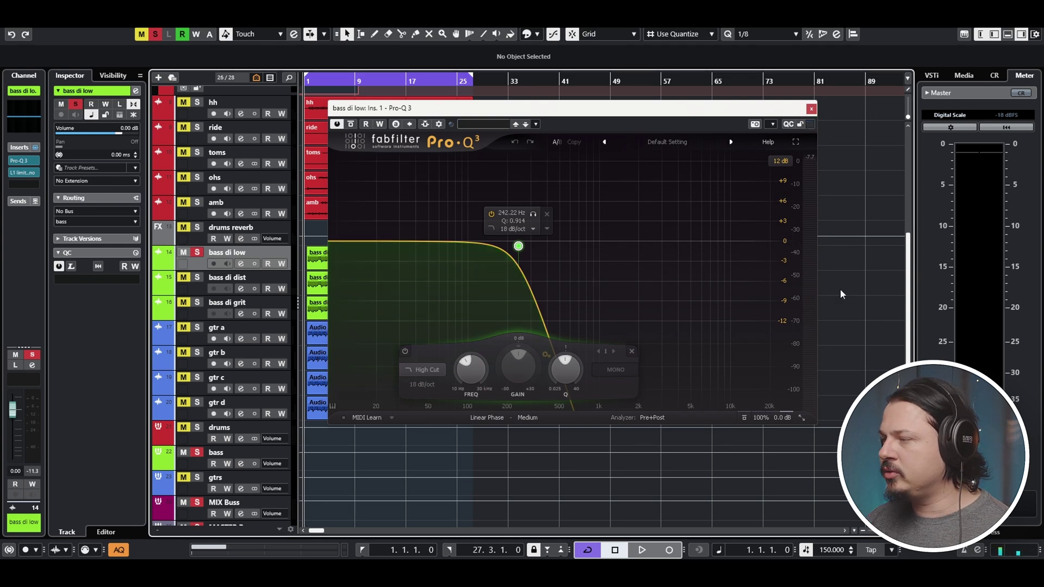
- Play the bass di low track, compare it with Pro-Q 3 bypassed and active, and close the equalizer
{"action": "key", "text": "space"}
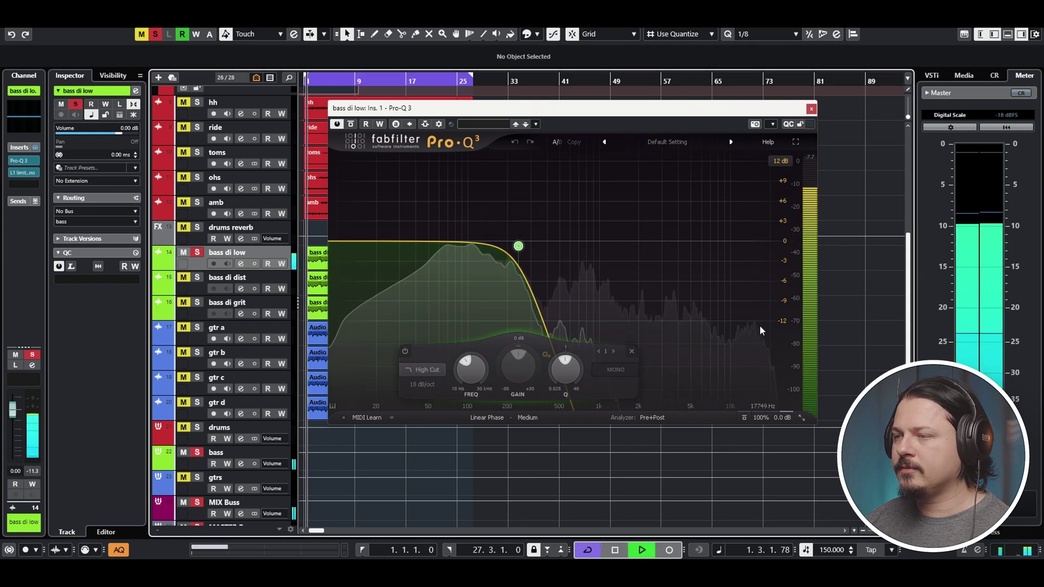
{"action": "left_click", "coordinate": [250, 457]}
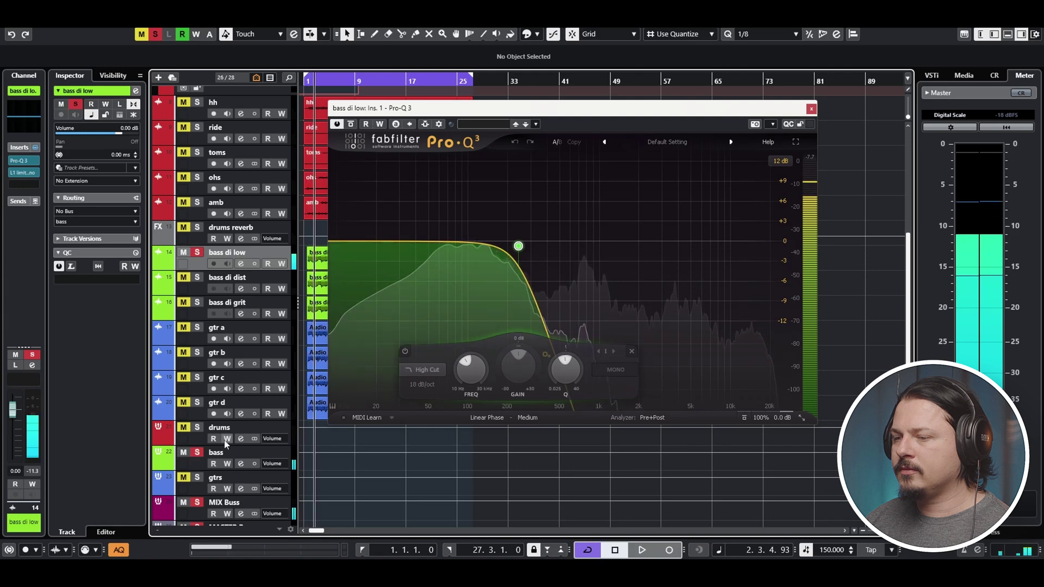
{"action": "key", "text": "space"}
{"action": "left_click", "coordinate": [250, 257]}
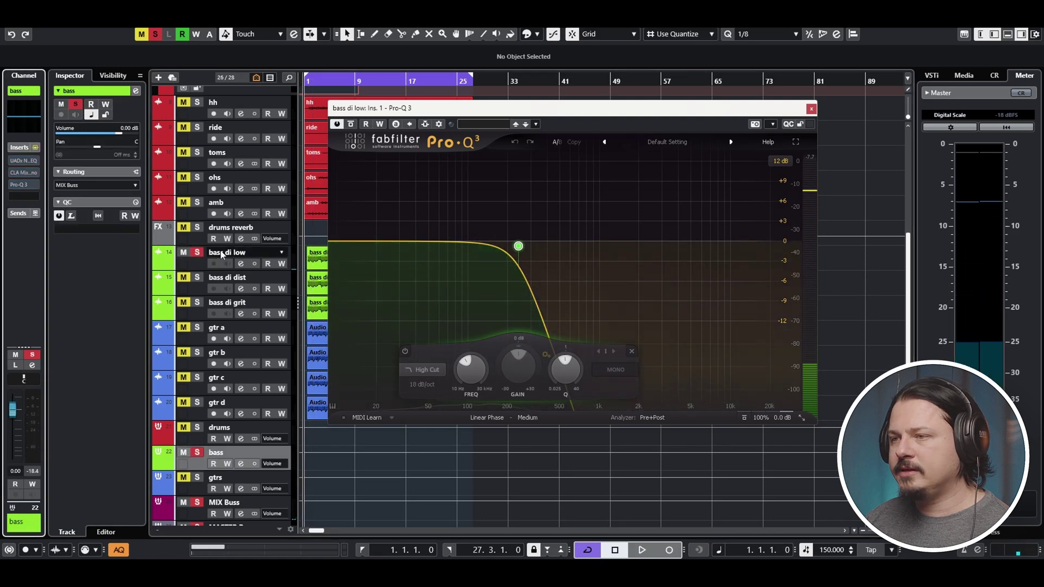
{"action": "key", "text": "space"}
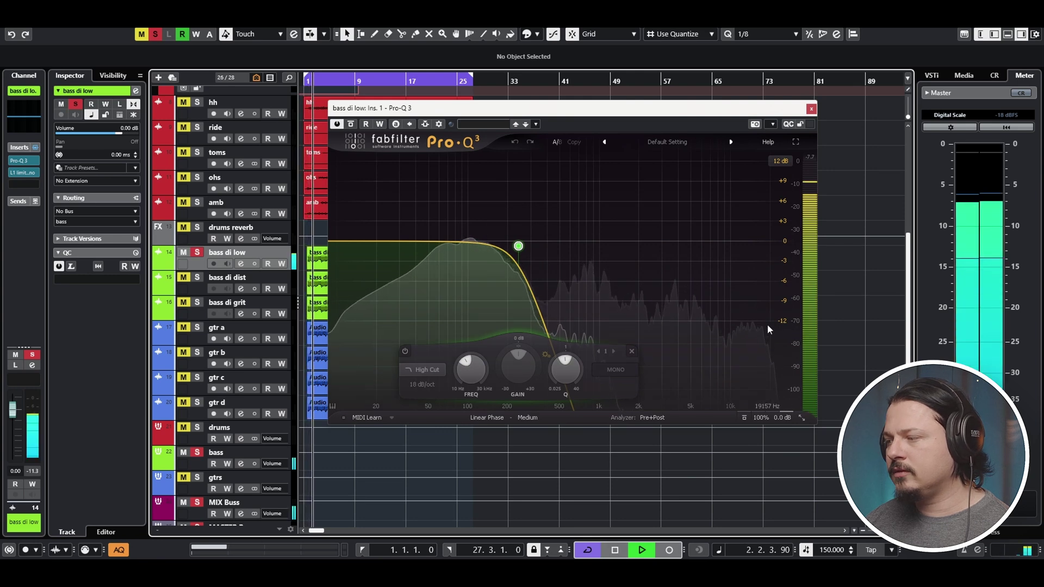
{"action": "left_click", "coordinate": [352, 124]}
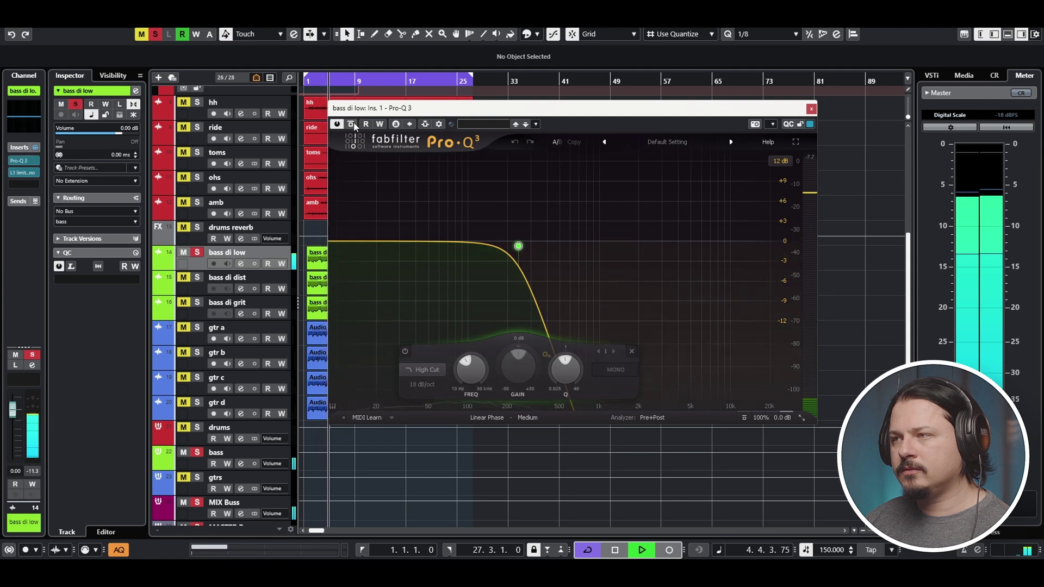
{"action": "key", "text": "space"}
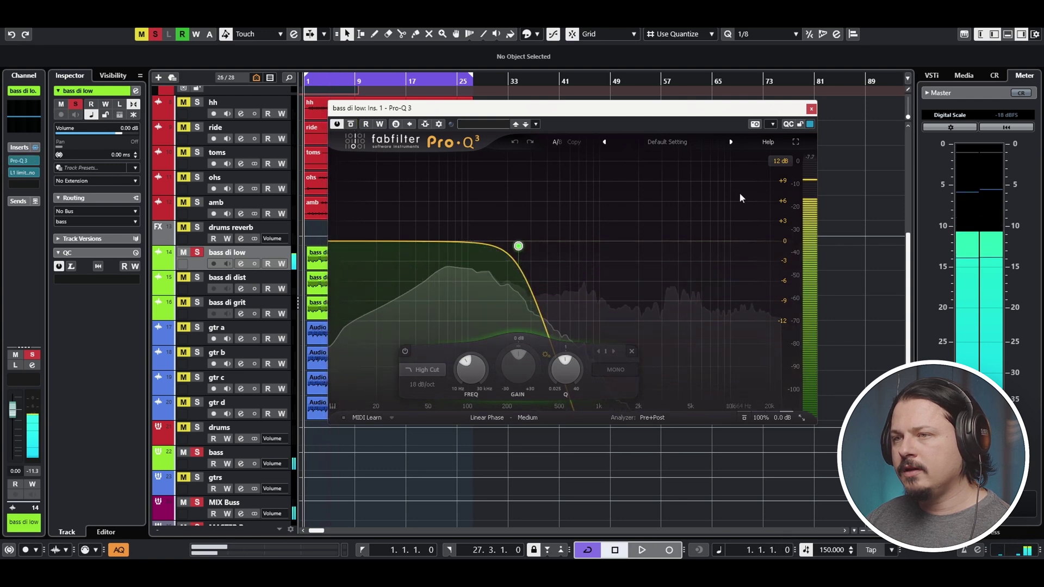
{"action": "left_click", "coordinate": [811, 111]}
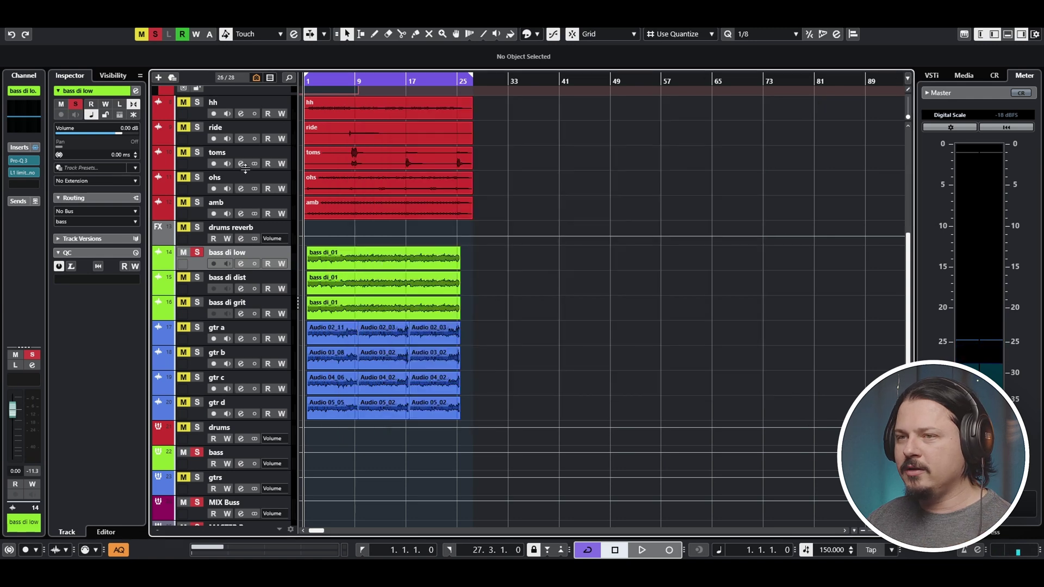
- Open the L1 limiter on bass di low and compare the playback with the limiter active and bypassed
{"action": "left_click", "coordinate": [23, 172]}
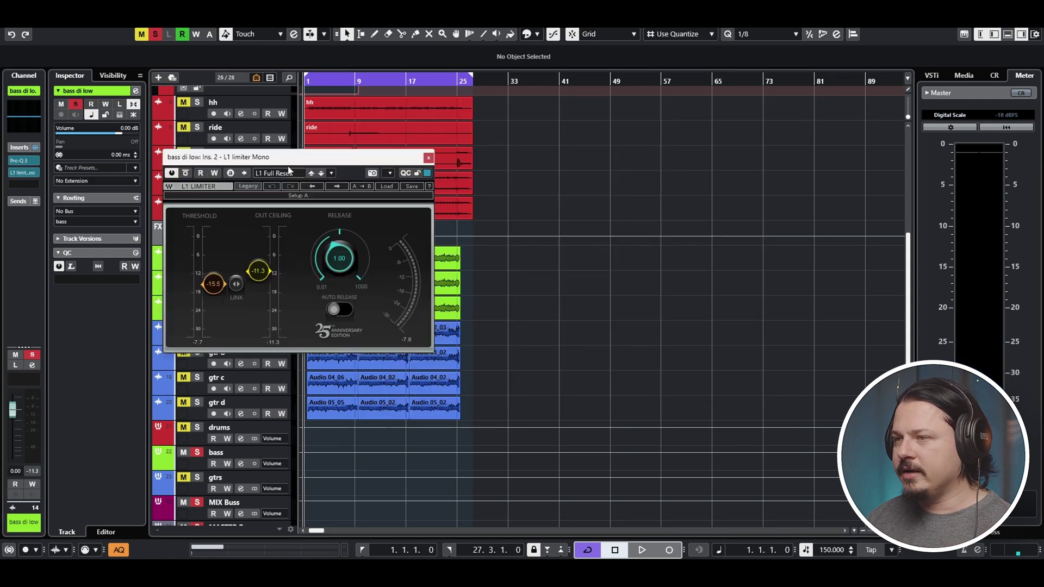
{"action": "left_click", "coordinate": [765, 320]}
{"action": "key", "text": "space"}
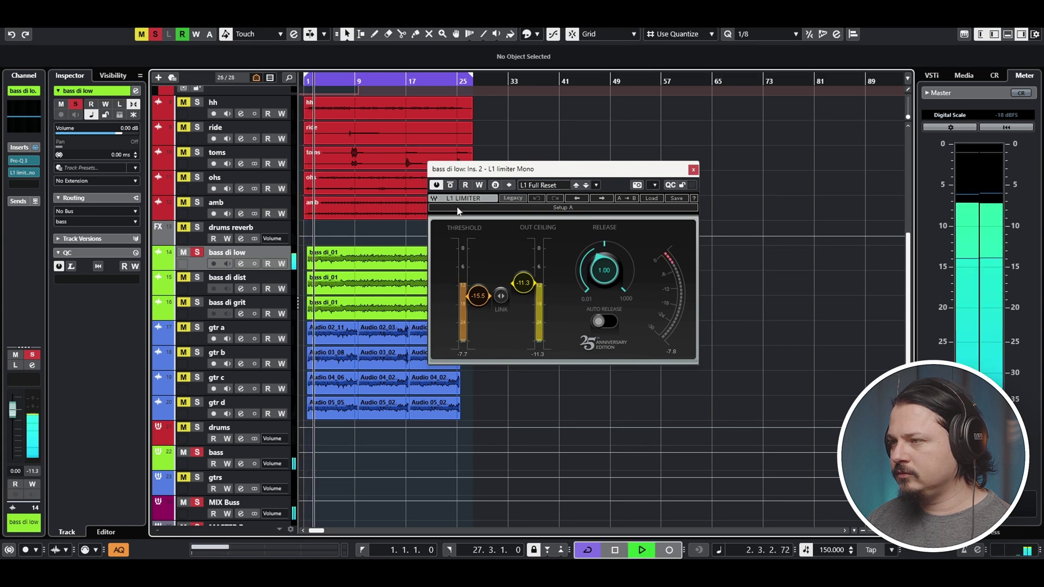
{"action": "left_click", "coordinate": [451, 186]}
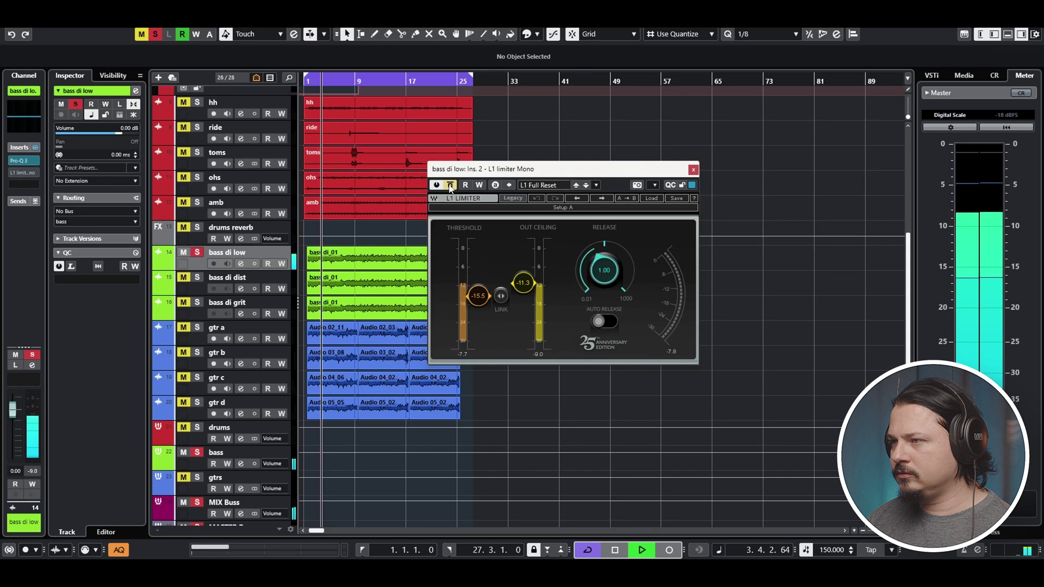
{"action": "key", "text": "space"}
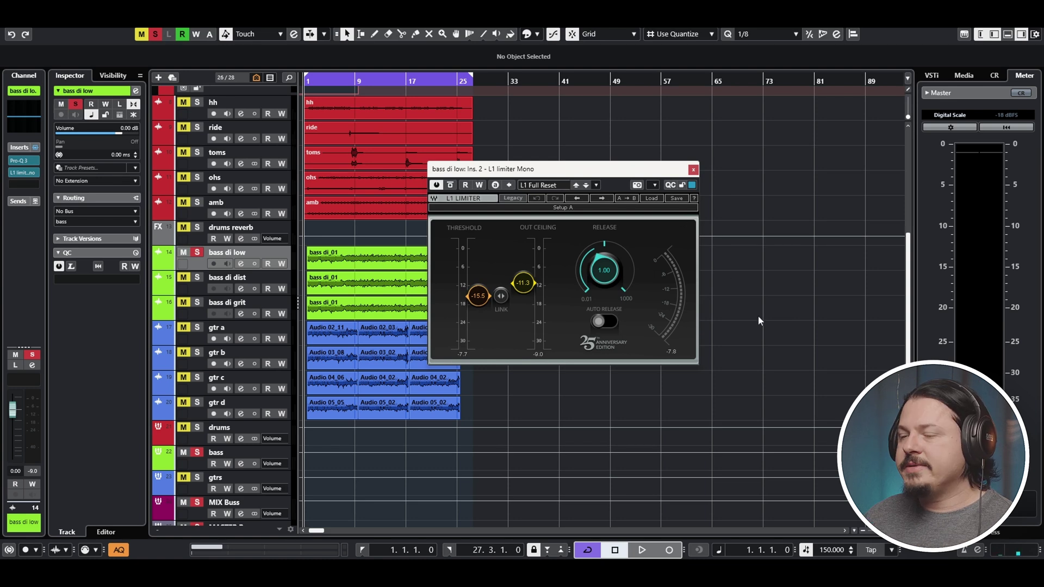
- Compare bass di low during playback with all its inserts bypassed and active, and close the limiter
{"action": "key", "text": "space"}
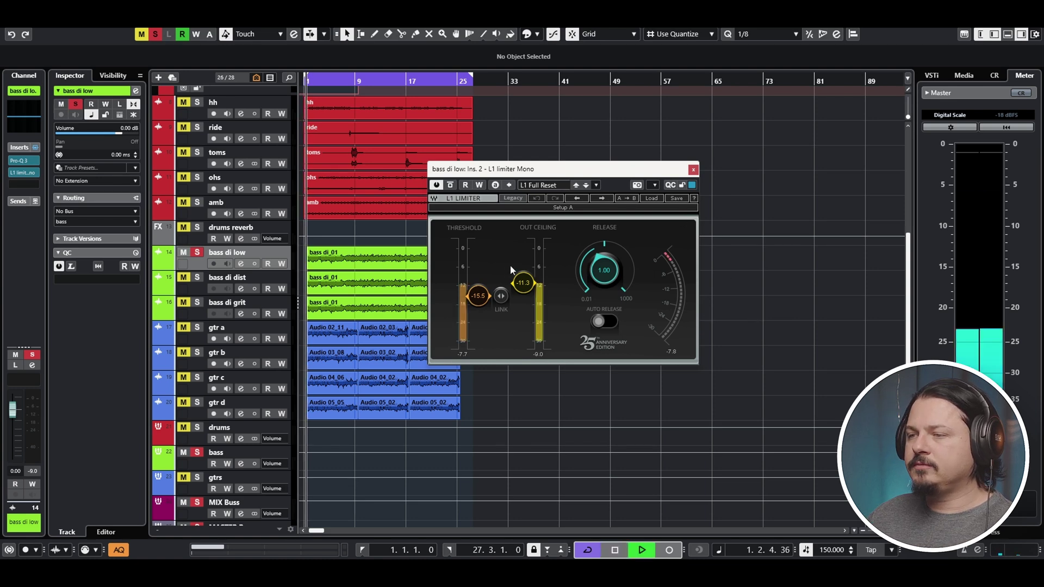
{"action": "left_click", "coordinate": [37, 149]}
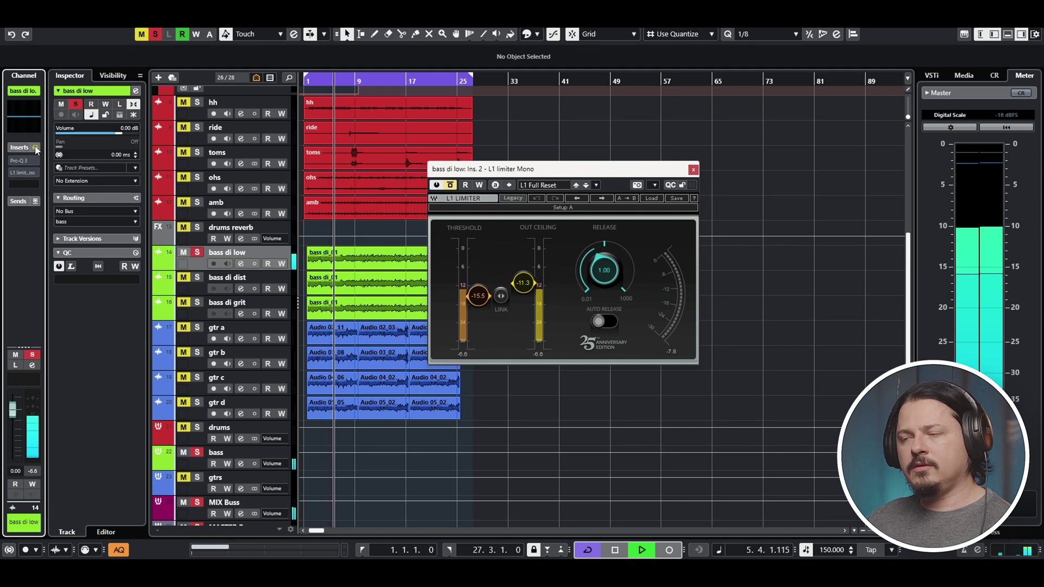
{"action": "left_click", "coordinate": [36, 149]}
{"action": "key", "text": "space"}
{"action": "left_click", "coordinate": [694, 169]}
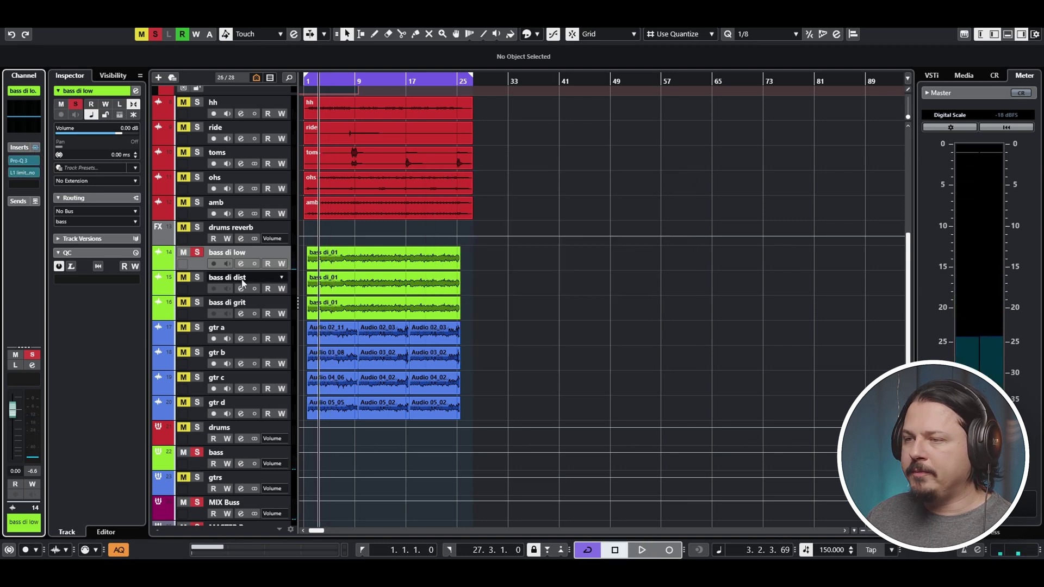
- Switch the solo from bass di low to bass di dist and play the distorted bass track
{"action": "left_click", "coordinate": [198, 277]}
{"action": "left_click", "coordinate": [220, 279]}
{"action": "left_click", "coordinate": [198, 252]}
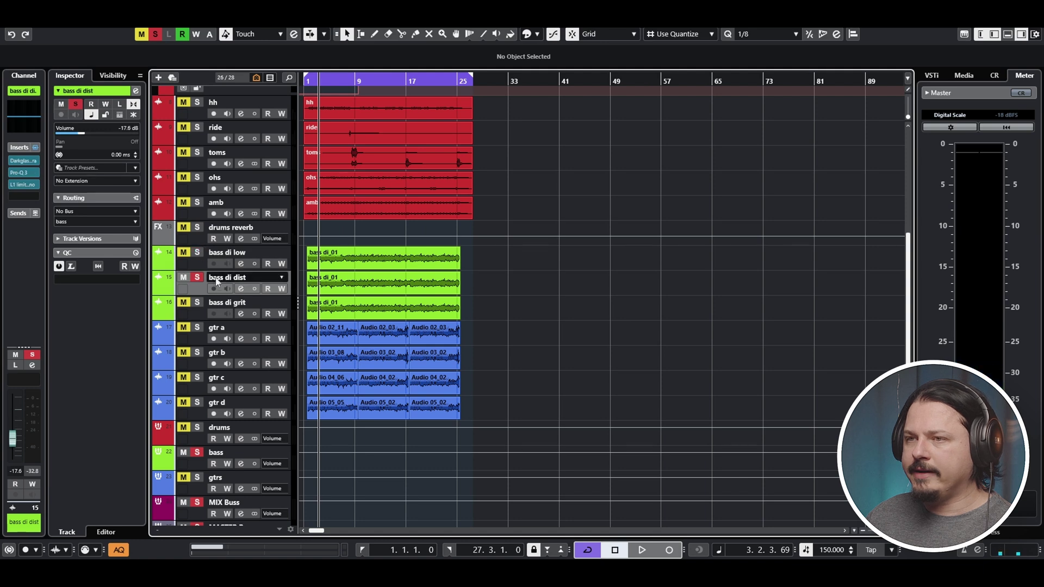
{"action": "key", "text": "space"}
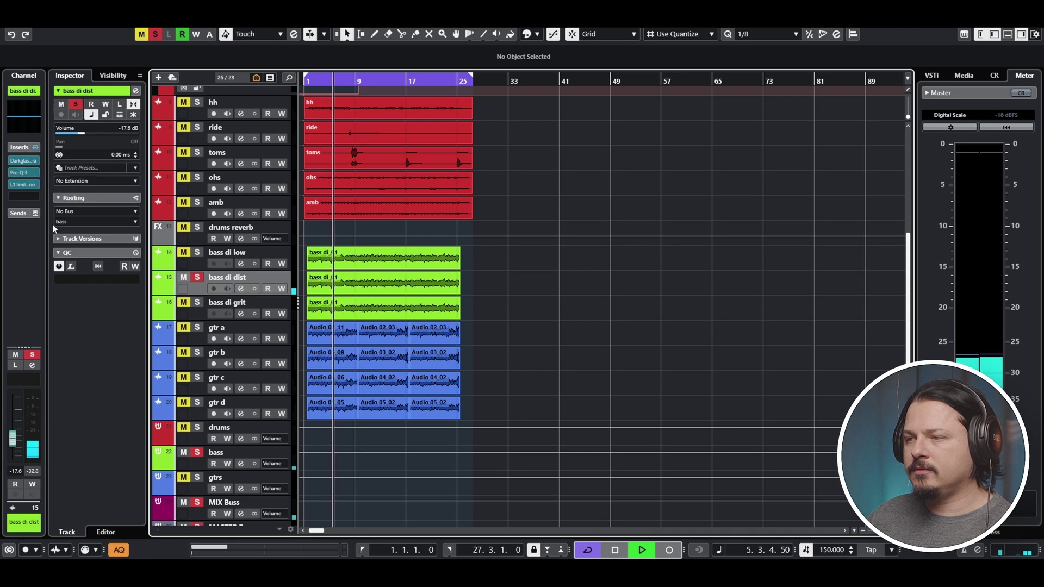
{"action": "key", "text": "space"}
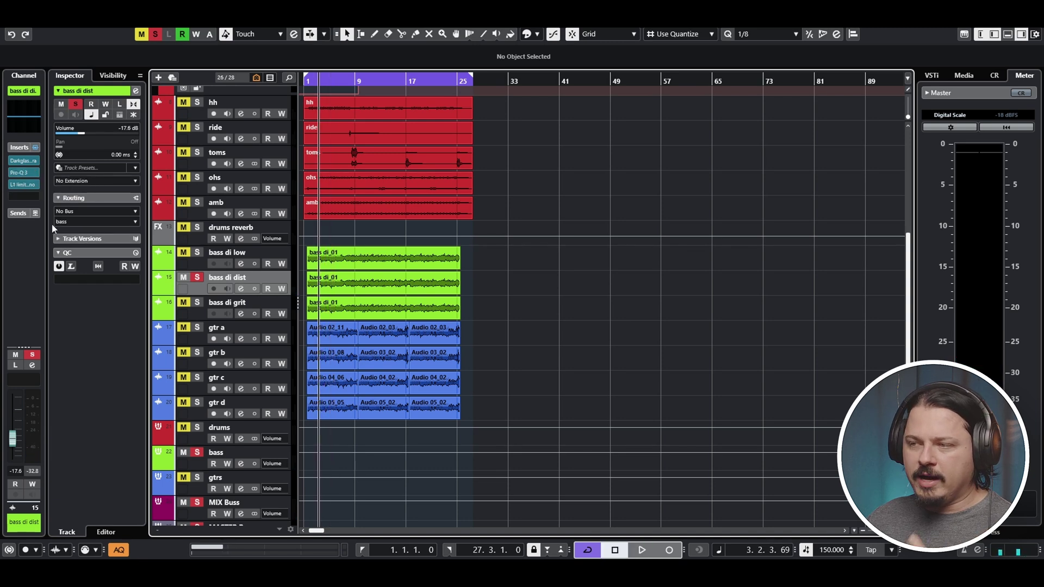
- Open Darkglass Ultra on bass di dist and compare the playback with the distortion bypassed and active
{"action": "left_click", "coordinate": [21, 160]}
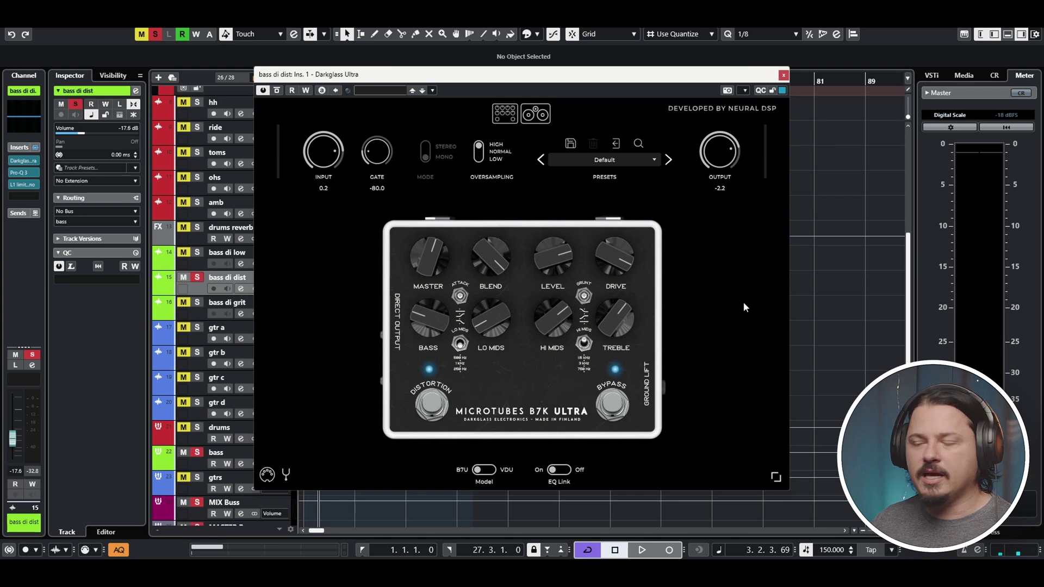
{"action": "key", "text": "space"}
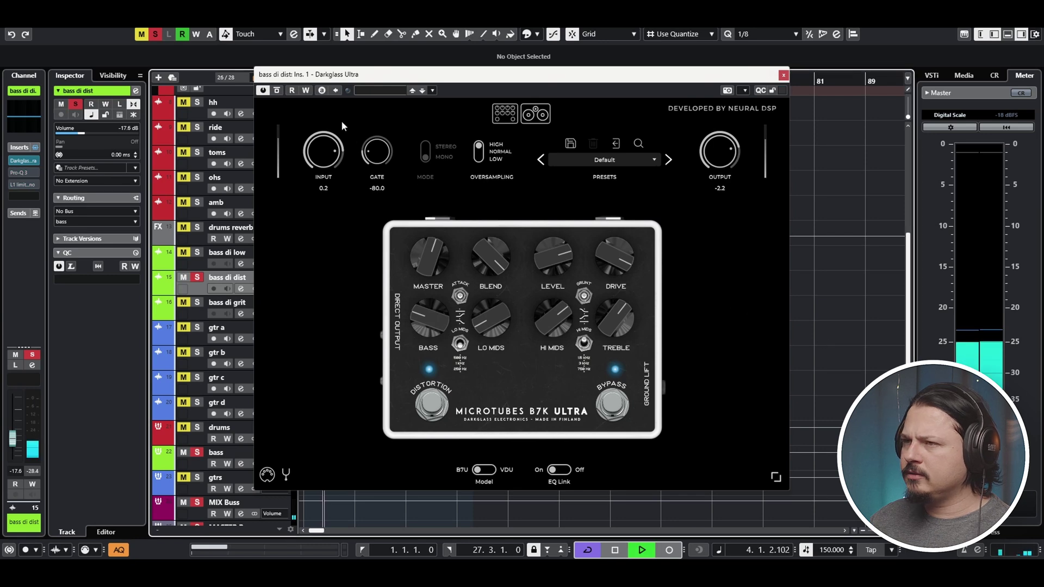
{"action": "left_click", "coordinate": [278, 93]}
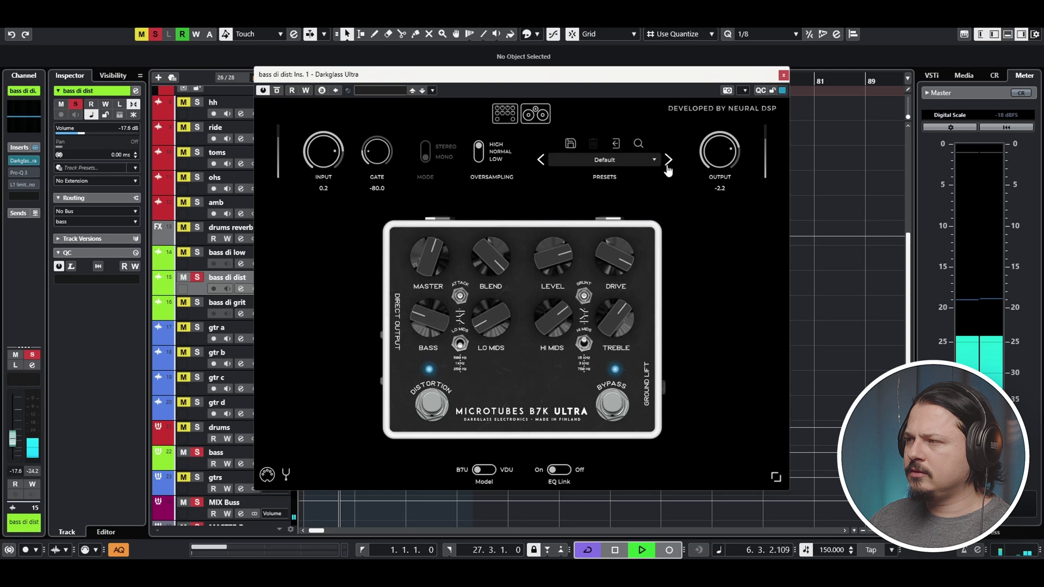
{"action": "key", "text": "space"}
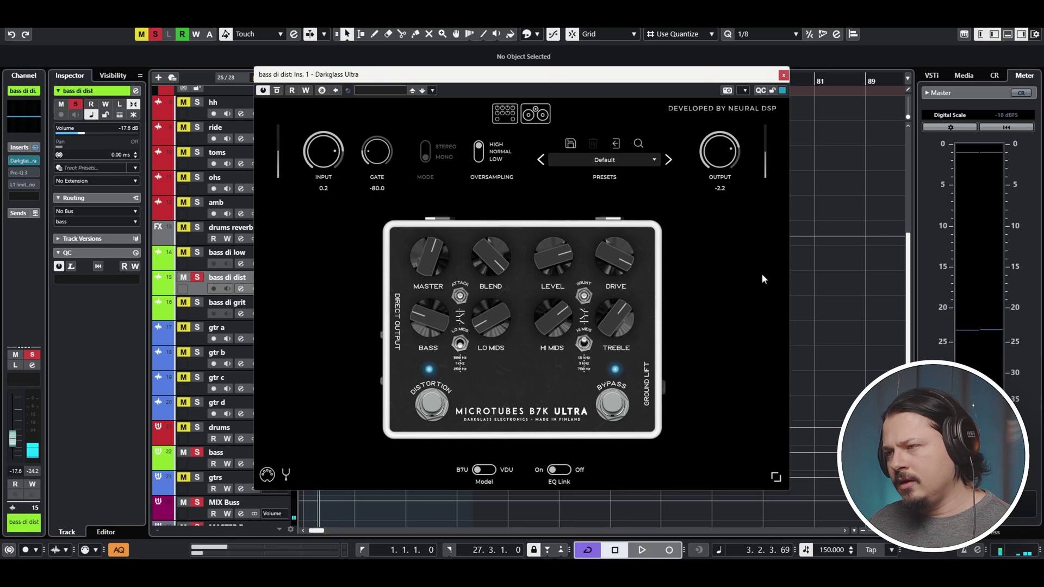
- Open Pro-Q 3 on bass di dist and play the track to examine its low-cut filter against the spectrum
{"action": "left_click", "coordinate": [14, 174]}
{"action": "left_click", "coordinate": [23, 173]}
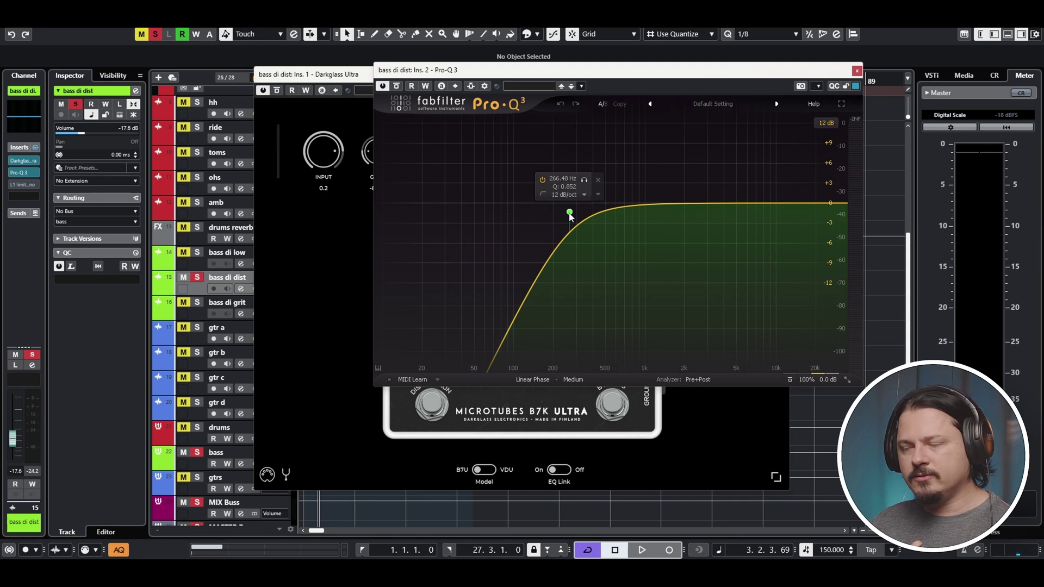
{"action": "key", "text": "space"}
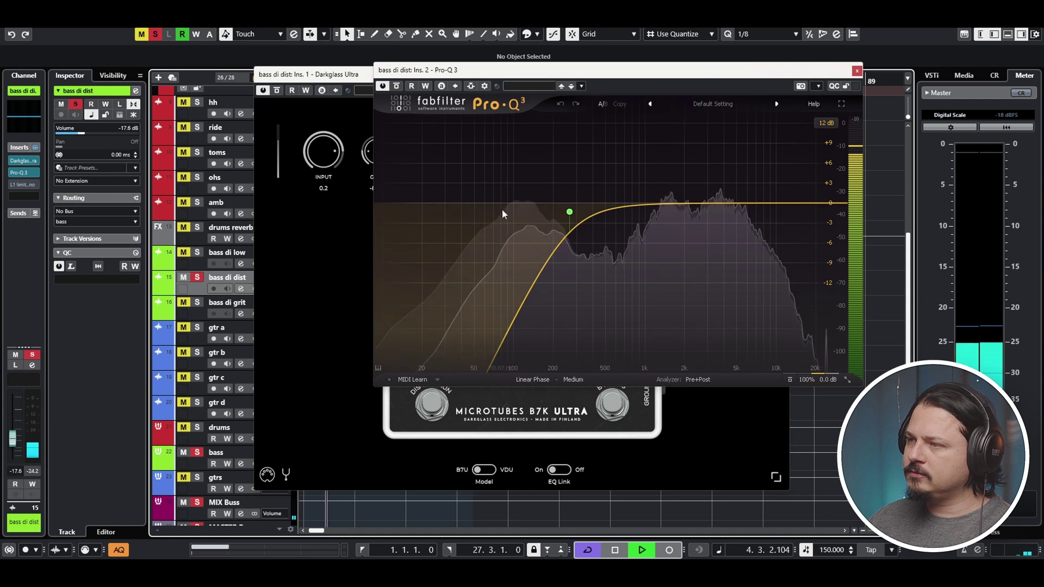
{"action": "key", "text": "space"}
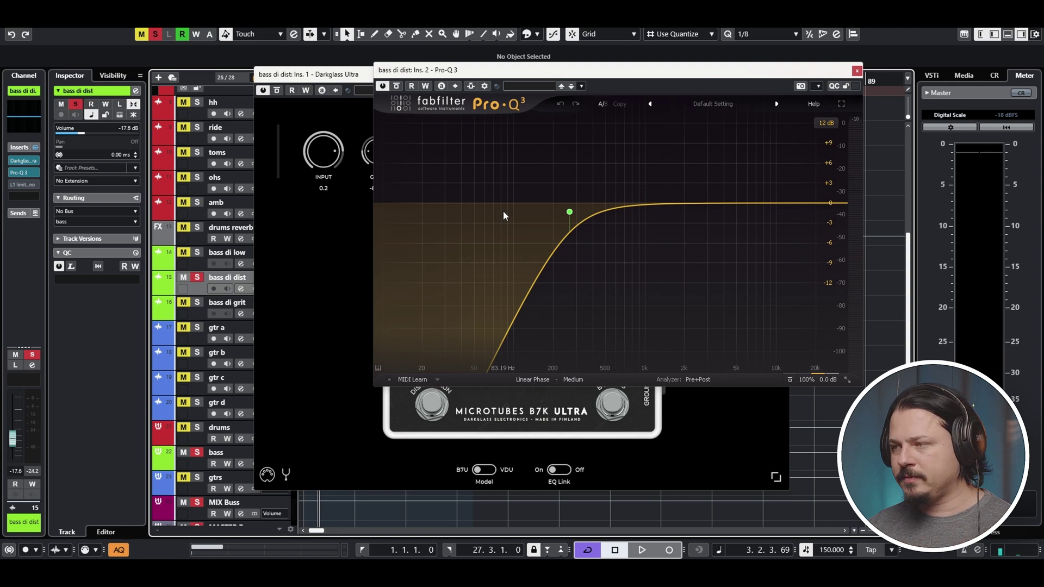
- Close the open plug-in windows, open the L1 limiter on bass di dist, and play the track through it before closing it
{"action": "key", "text": "Escape"}
{"action": "left_click", "coordinate": [23, 185]}
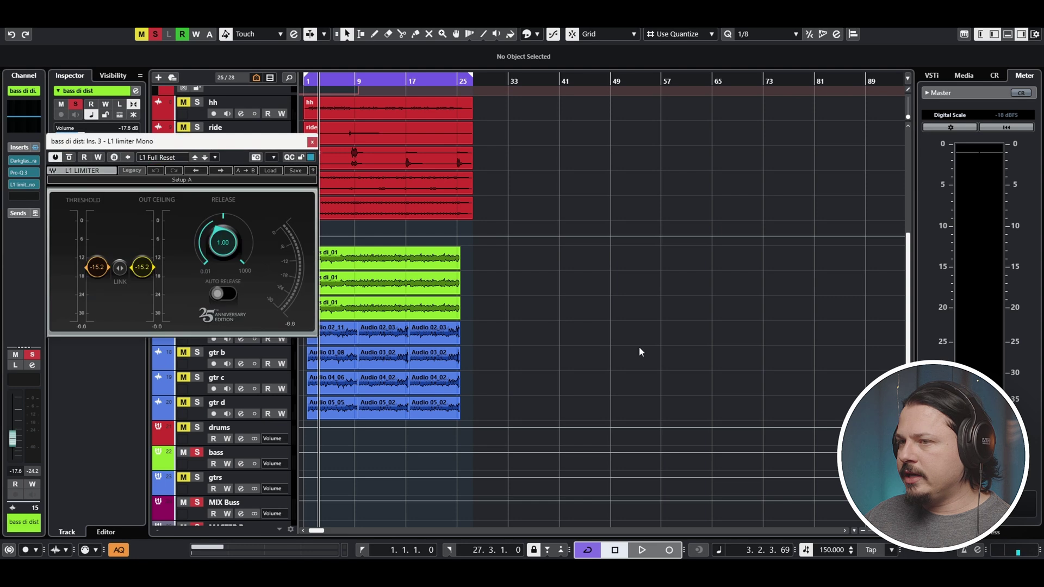
{"action": "key", "text": "space"}
{"action": "left_click_drag", "start_coordinate": [189, 145], "coordinate": [620, 139]}
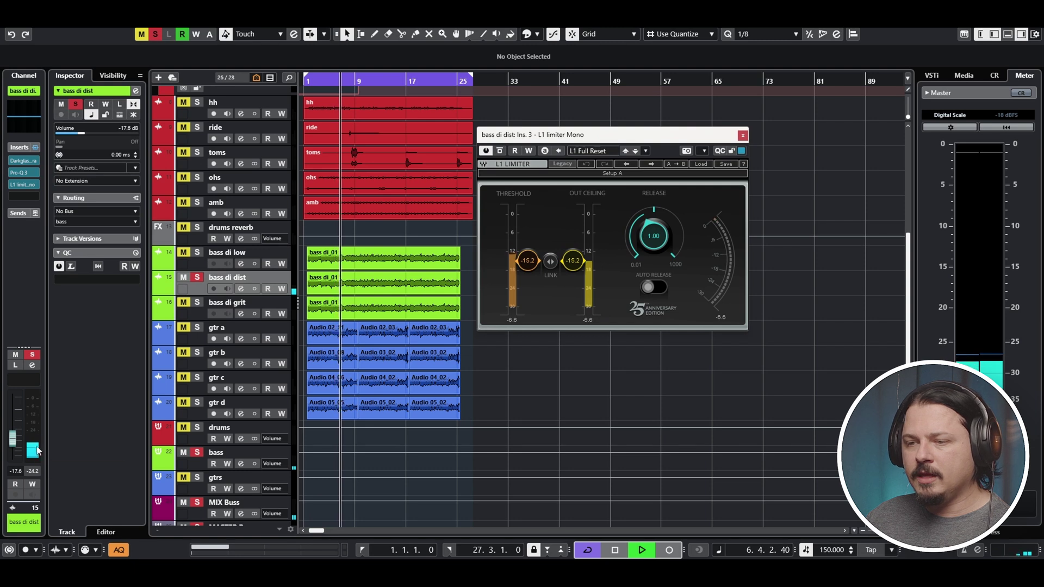
{"action": "left_click", "coordinate": [656, 370]}
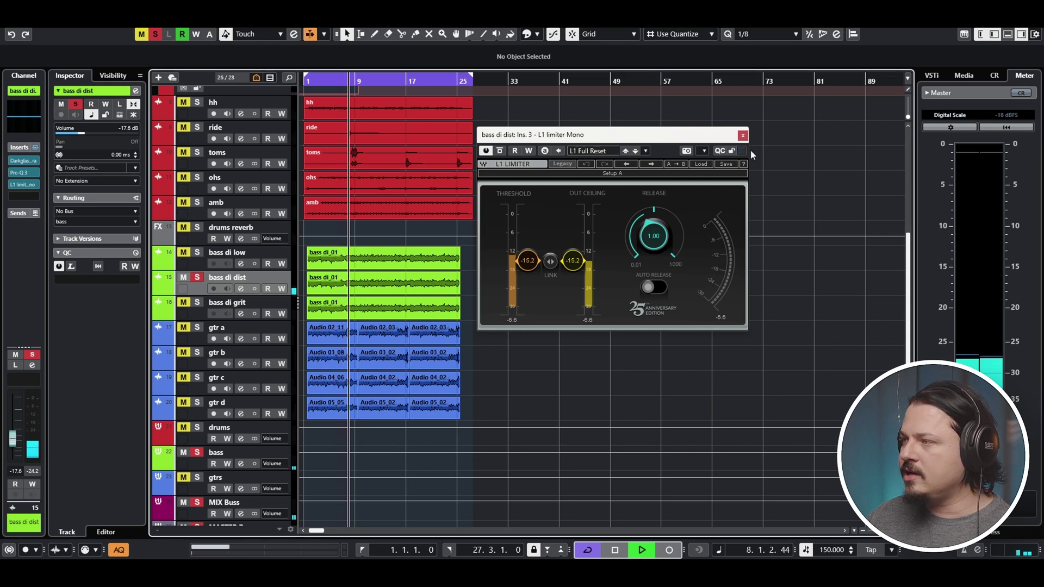
{"action": "key", "text": "space"}
{"action": "left_click", "coordinate": [743, 135]}
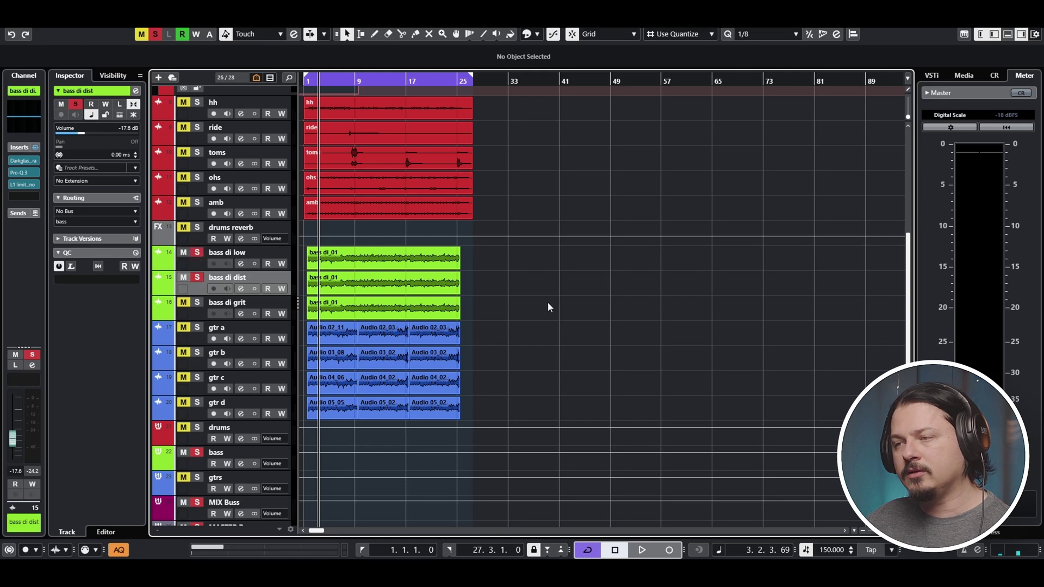
- Play bass di low and bass di dist together, and switch the solo to bass di grit to audition it alone
{"action": "key", "text": "space"}
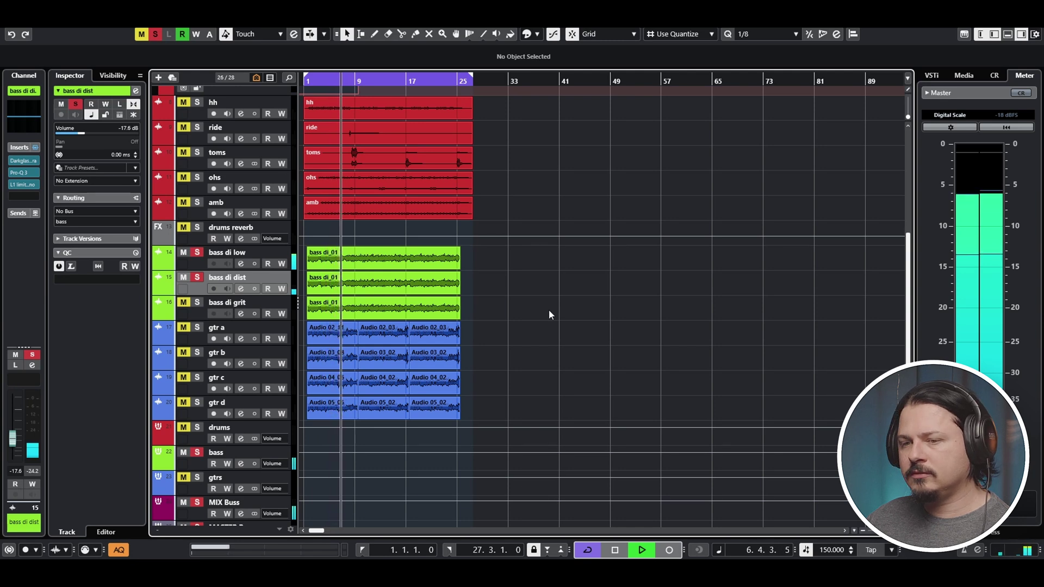
{"action": "key", "text": "space"}
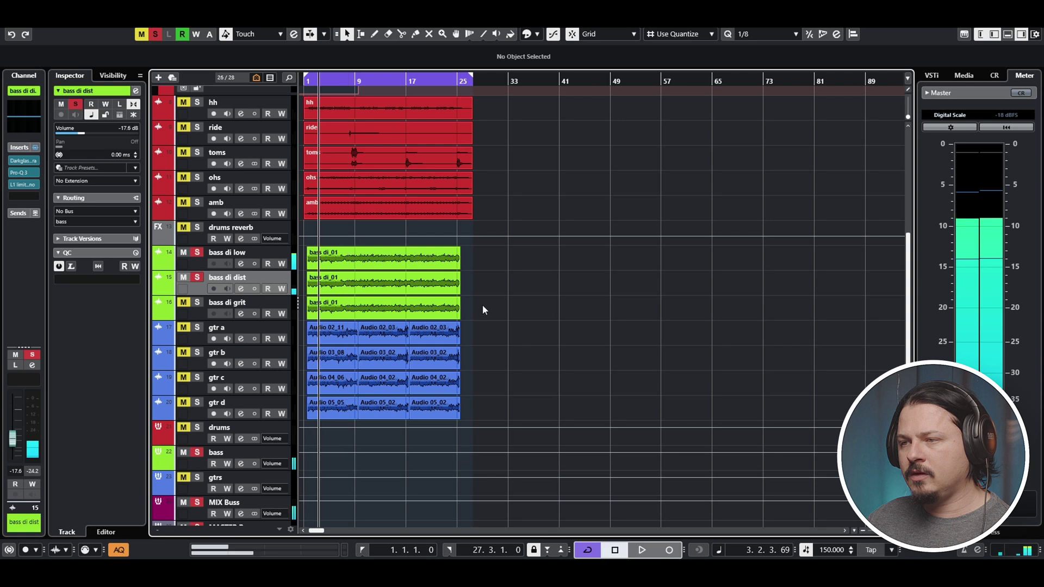
{"action": "left_click", "coordinate": [198, 278]}
{"action": "left_click", "coordinate": [197, 302]}
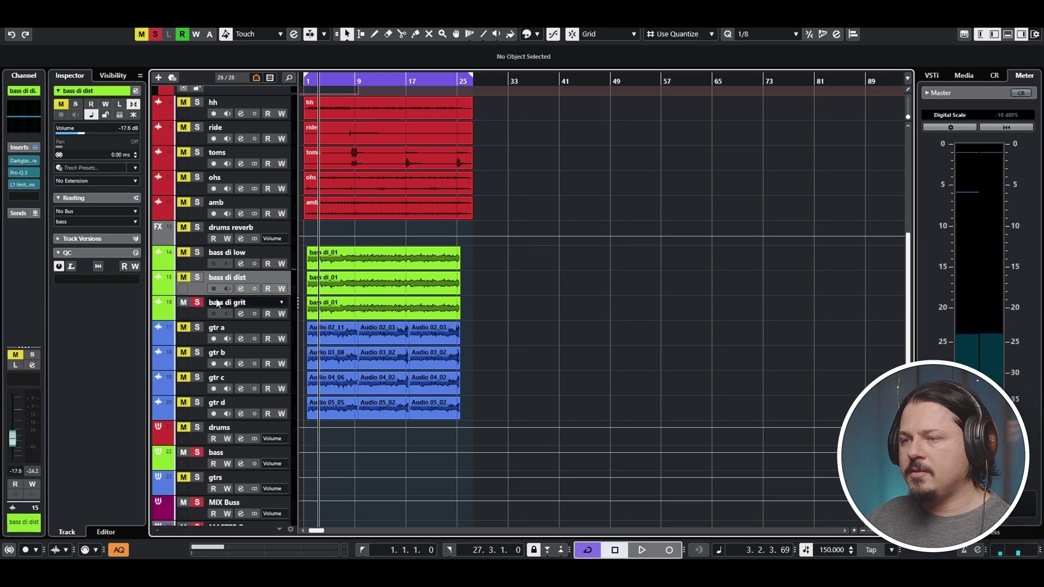
{"action": "left_click", "coordinate": [216, 304]}
{"action": "key", "text": "space"}
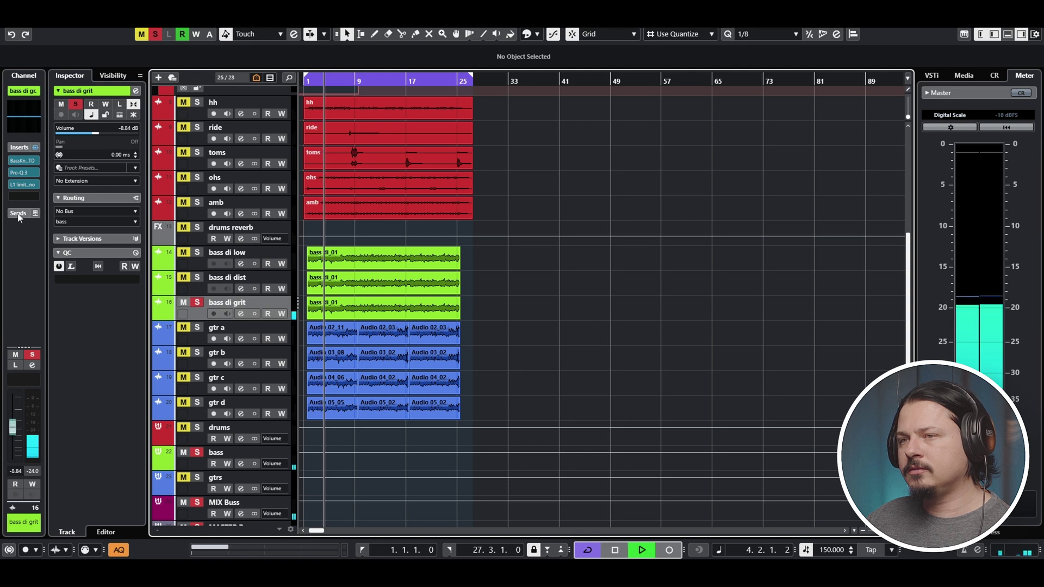
{"action": "key", "text": "space"}
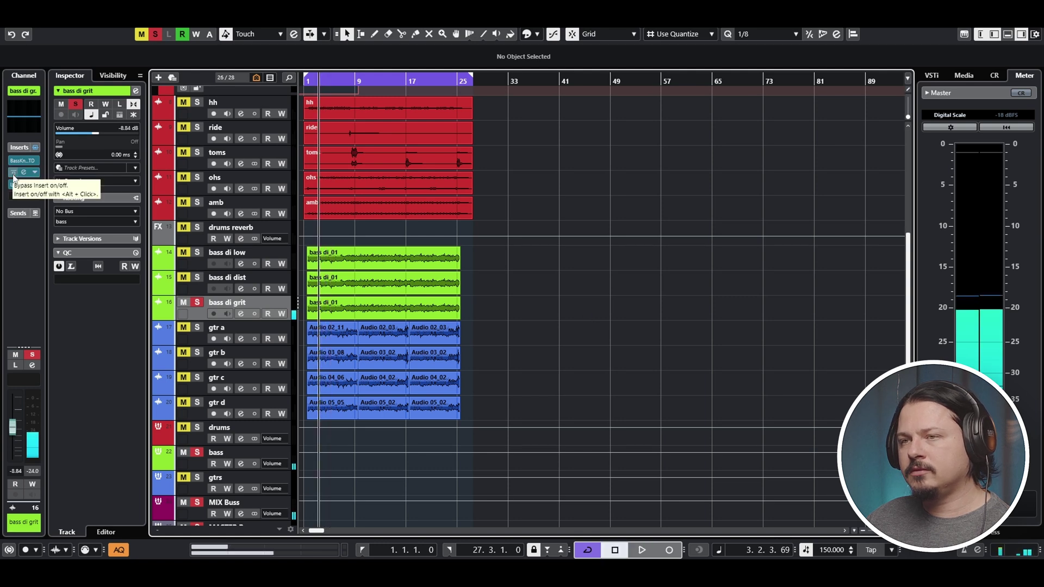
- Open BassKnob STD on bass di grit and play the track with Pro-Q 3 and the L1 limiter bypassed
{"action": "left_click", "coordinate": [22, 161]}
{"action": "left_click_drag", "start_coordinate": [643, 138], "coordinate": [452, 60]}
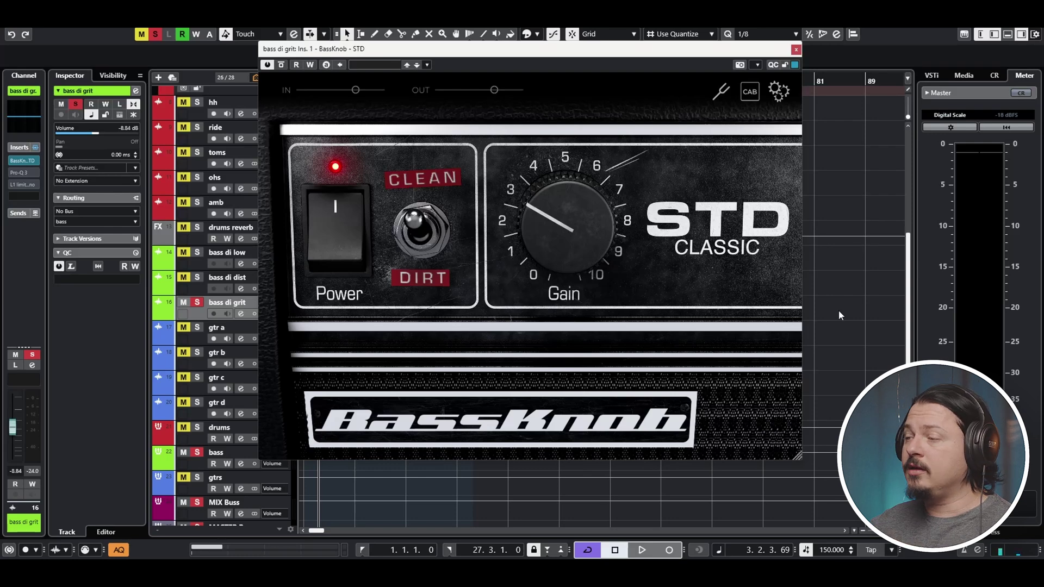
{"action": "key", "text": "space"}
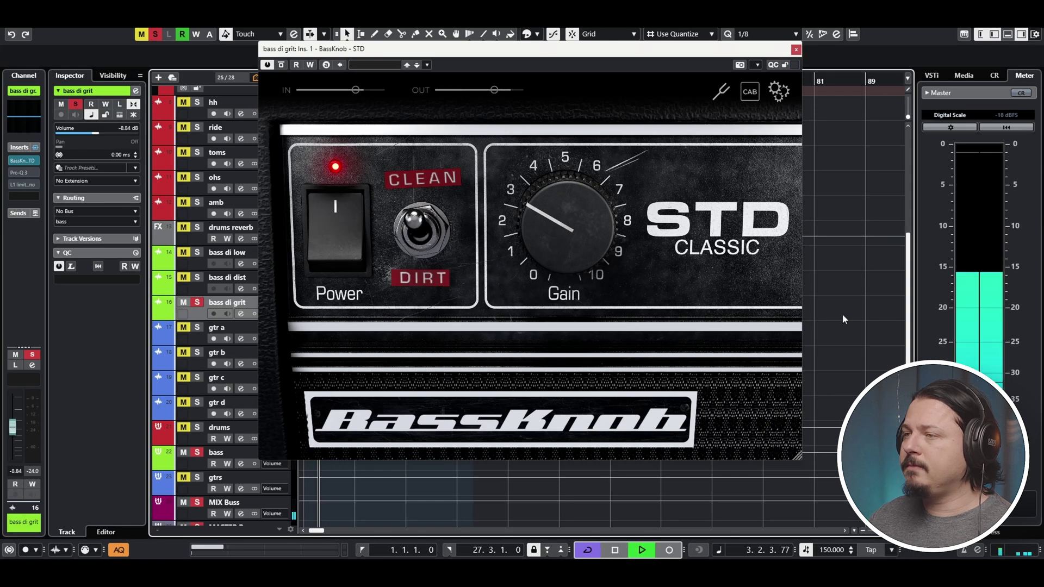
{"action": "left_click", "coordinate": [800, 52]}
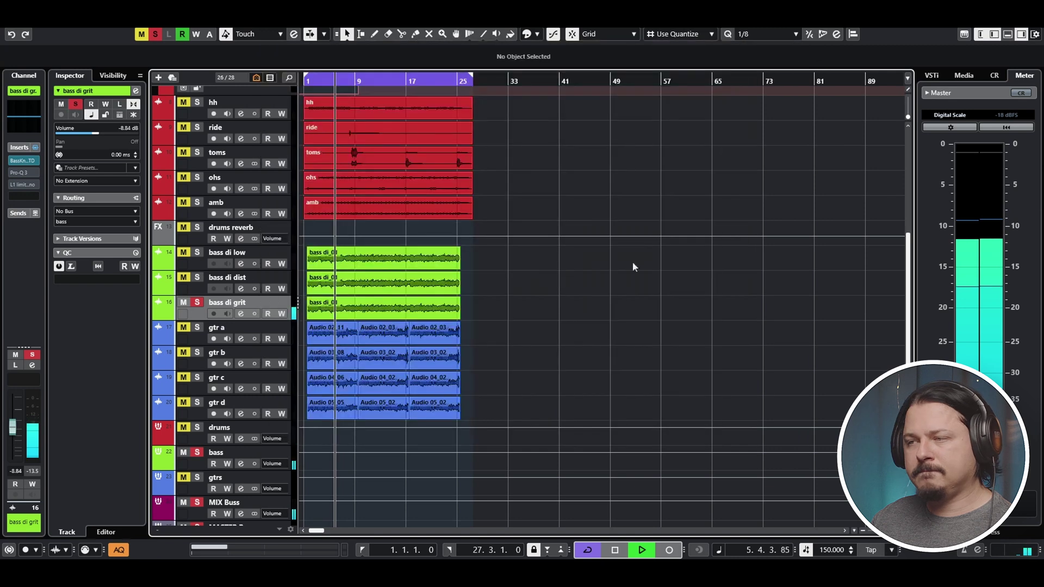
{"action": "key", "text": "space"}
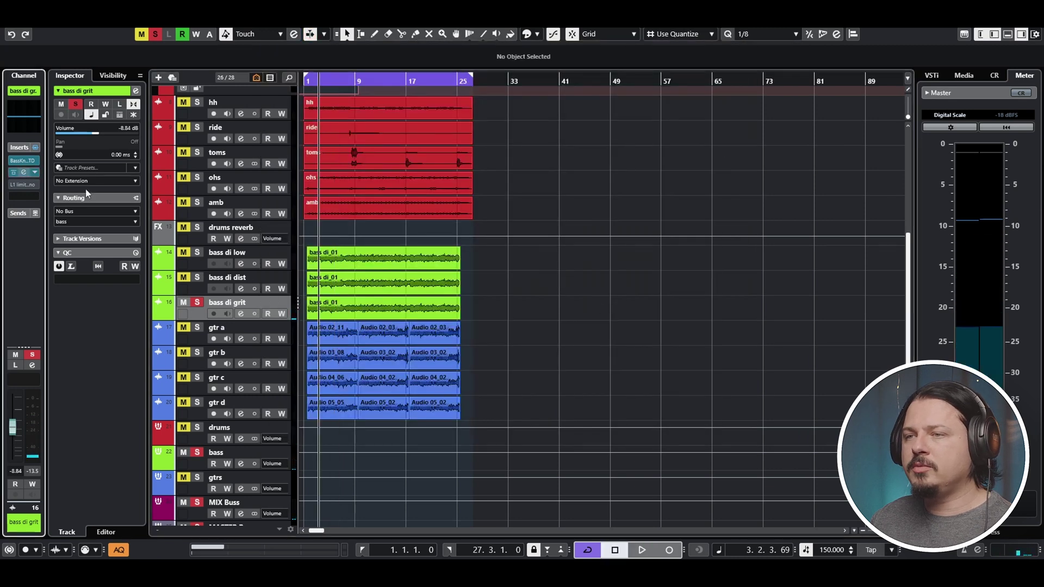
- Reactivate Pro-Q 3 on bass di grit and examine its 24 dB/oct low-cut filter
{"action": "left_click", "coordinate": [14, 173]}
{"action": "scroll", "coordinate": [473, 253], "scroll_direction": "up", "scroll_amount": 2}
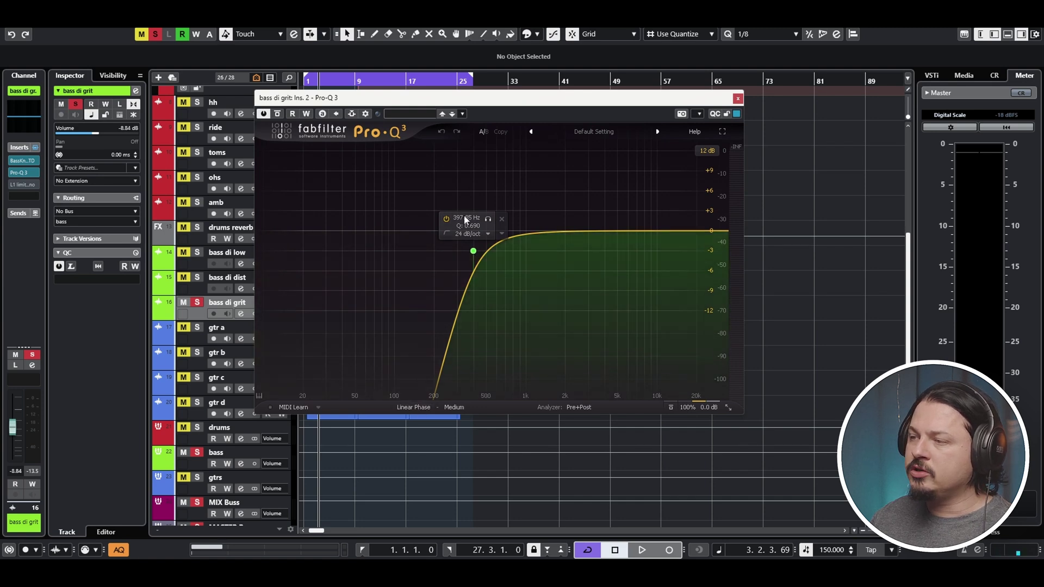
{"action": "left_click", "coordinate": [738, 98]}
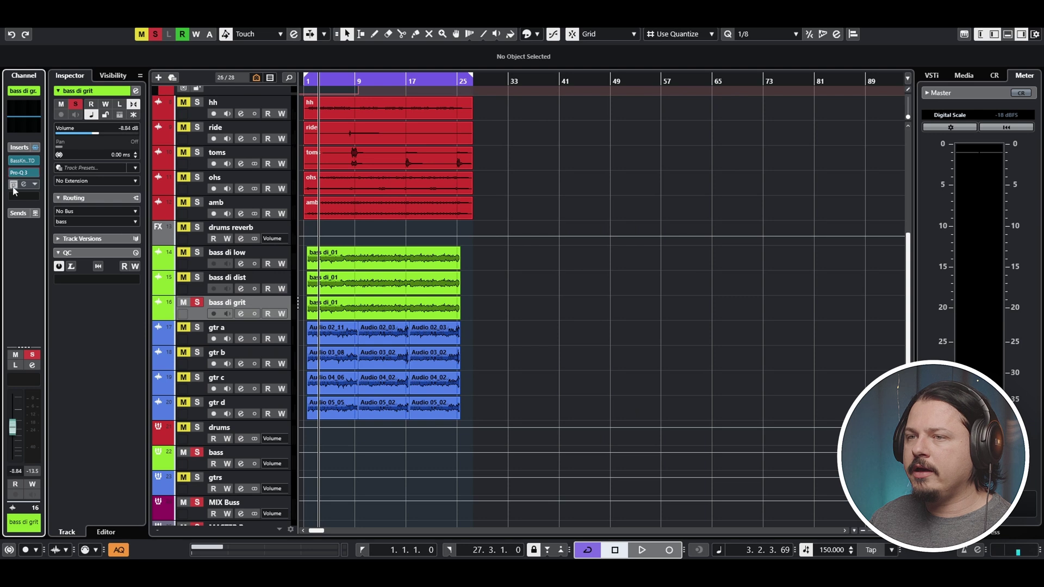
- Reactivate the L1 limiter on bass di grit, open it, and play the track to examine its threshold and output ceiling
{"action": "left_click", "coordinate": [24, 185]}
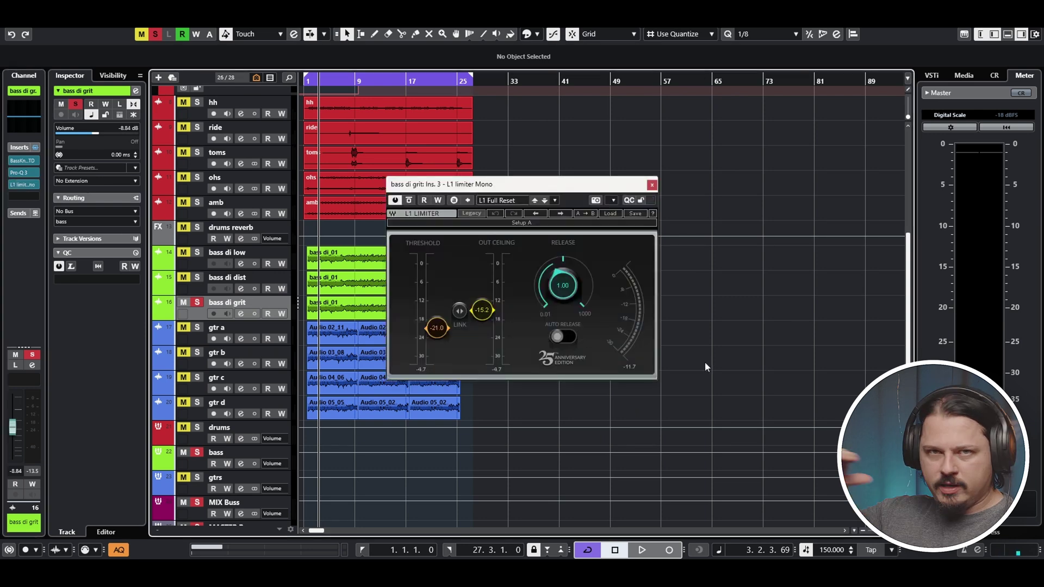
{"action": "key", "text": "space"}
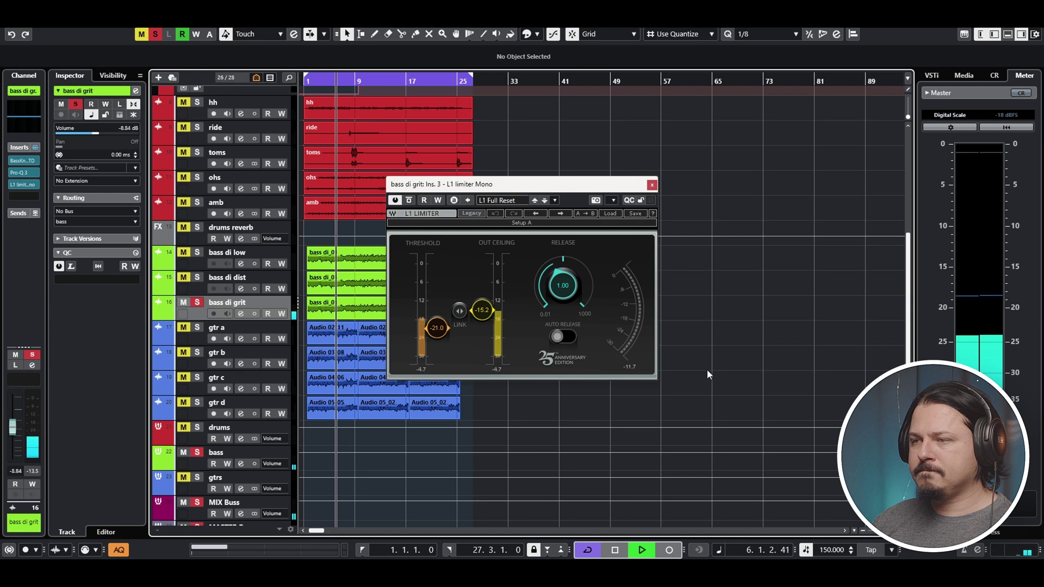
{"action": "key", "text": "space"}
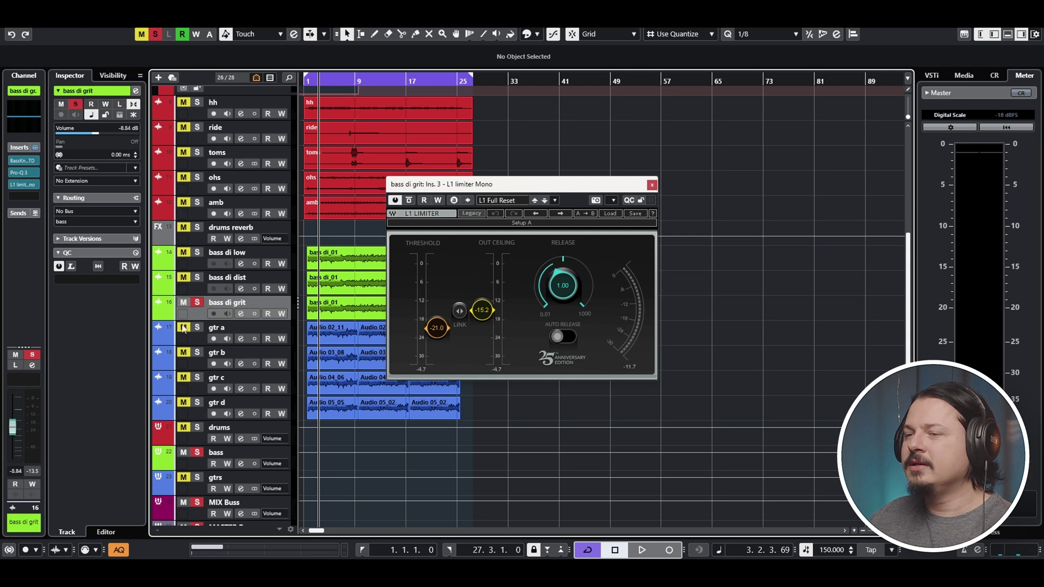
{"action": "left_click", "coordinate": [652, 184]}
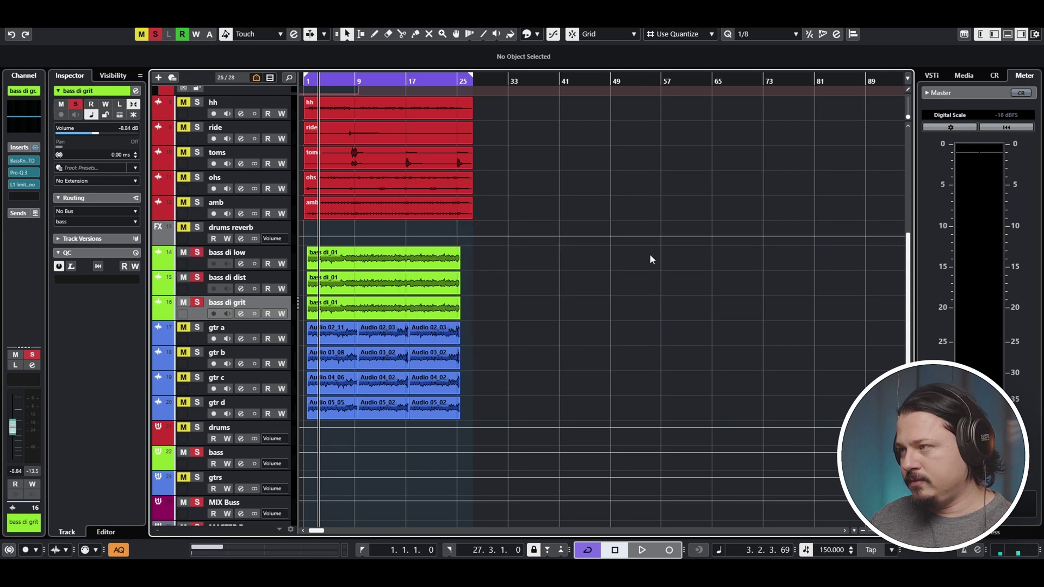
- Play all three soloed bass DI layers together, and review each track's channel inserts and its output routing to the bass group
{"action": "key", "text": "space"}
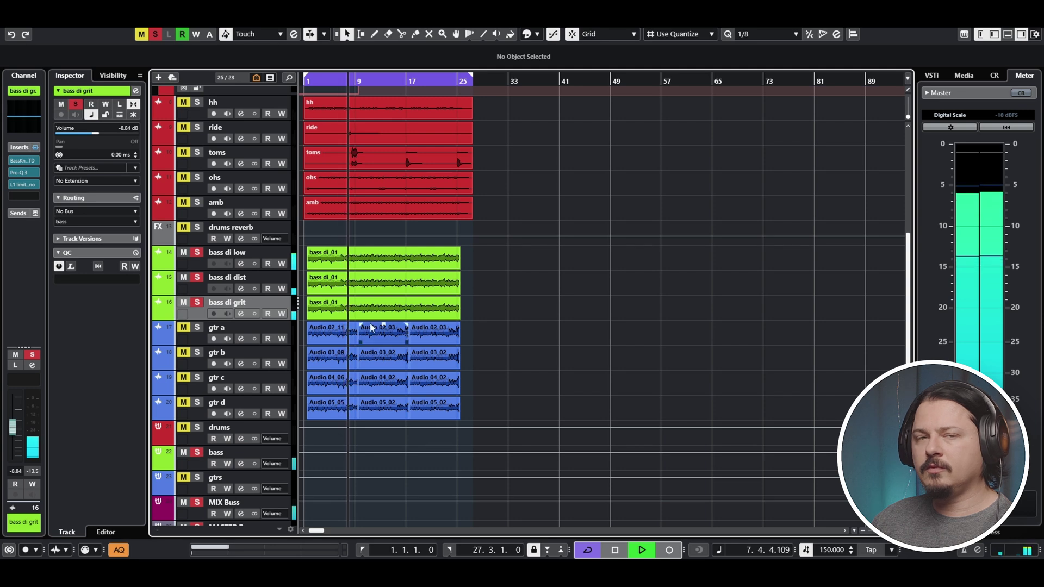
{"action": "key", "text": "space"}
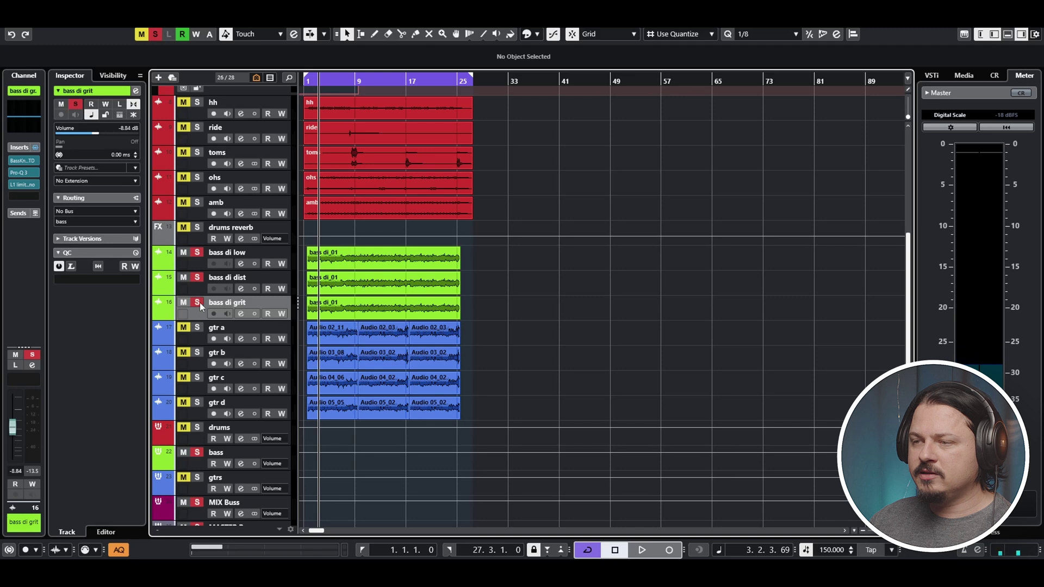
{"action": "left_click", "coordinate": [239, 288]}
{"action": "left_click", "coordinate": [228, 260]}
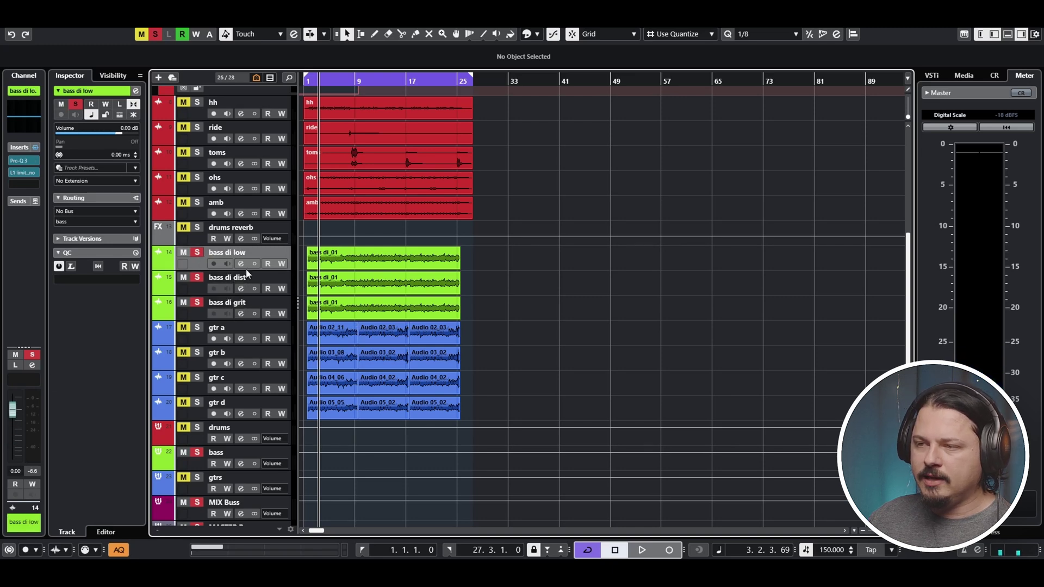
{"action": "left_click", "coordinate": [242, 284]}
{"action": "left_click", "coordinate": [239, 304]}
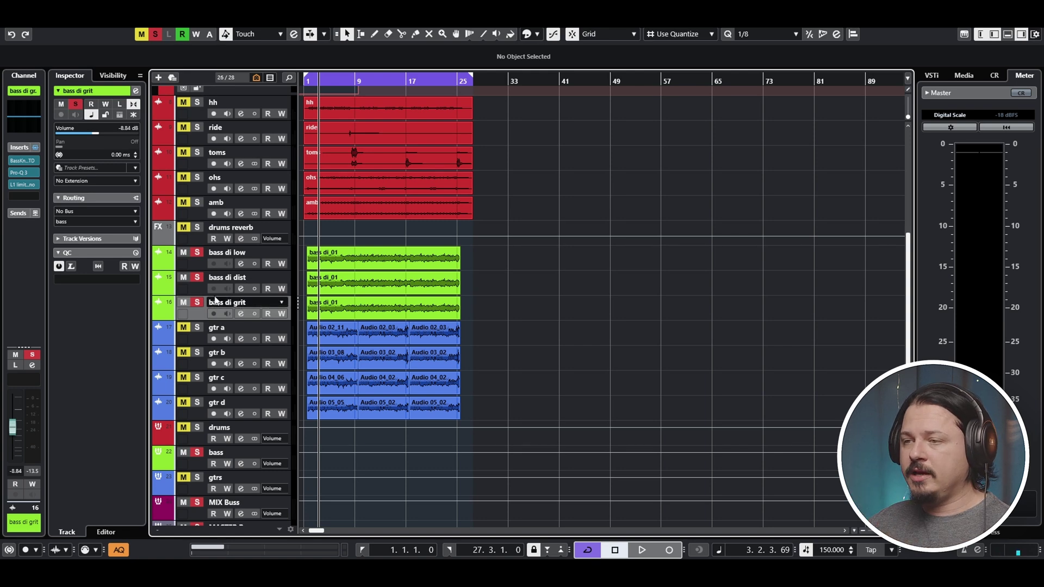
{"action": "left_click", "coordinate": [218, 279]}
{"action": "left_click", "coordinate": [95, 221]}
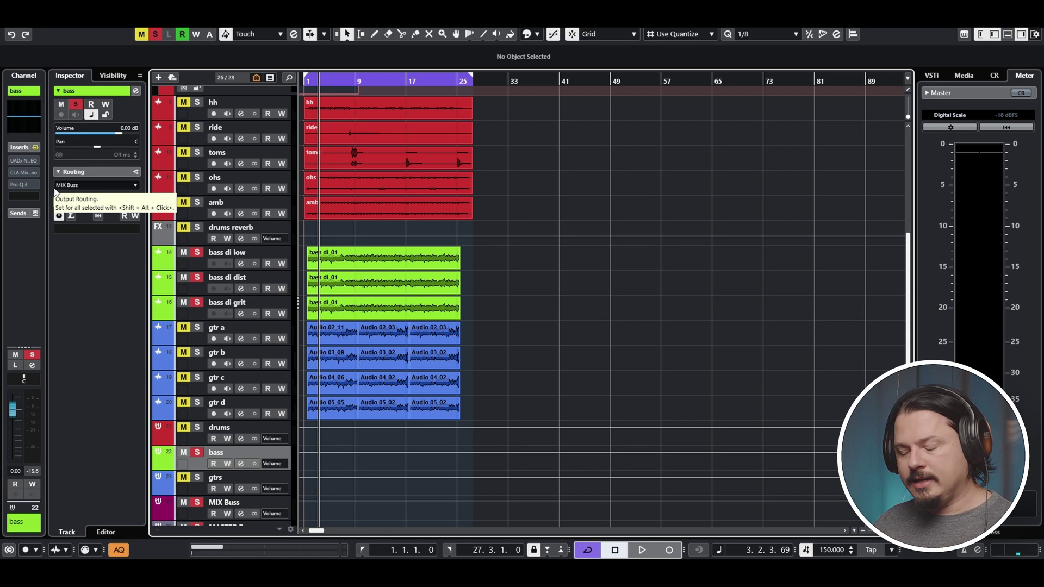
- Open the UADx Neve 1073 on the bass group and compare the playback with the preamp bypassed and active
{"action": "left_click", "coordinate": [24, 160]}
{"action": "left_click_drag", "start_coordinate": [675, 96], "coordinate": [516, 58]}
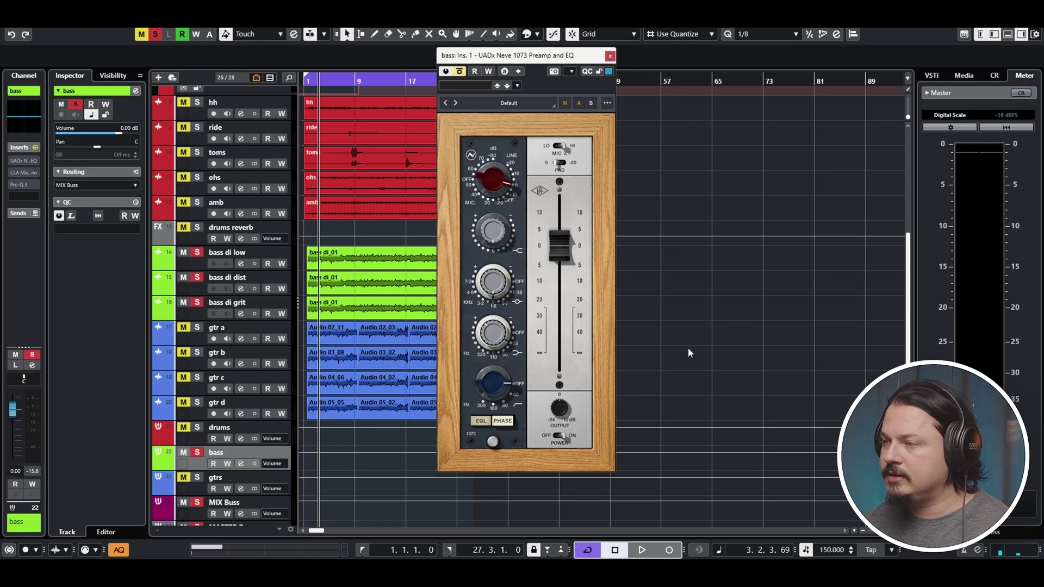
{"action": "key", "text": "space"}
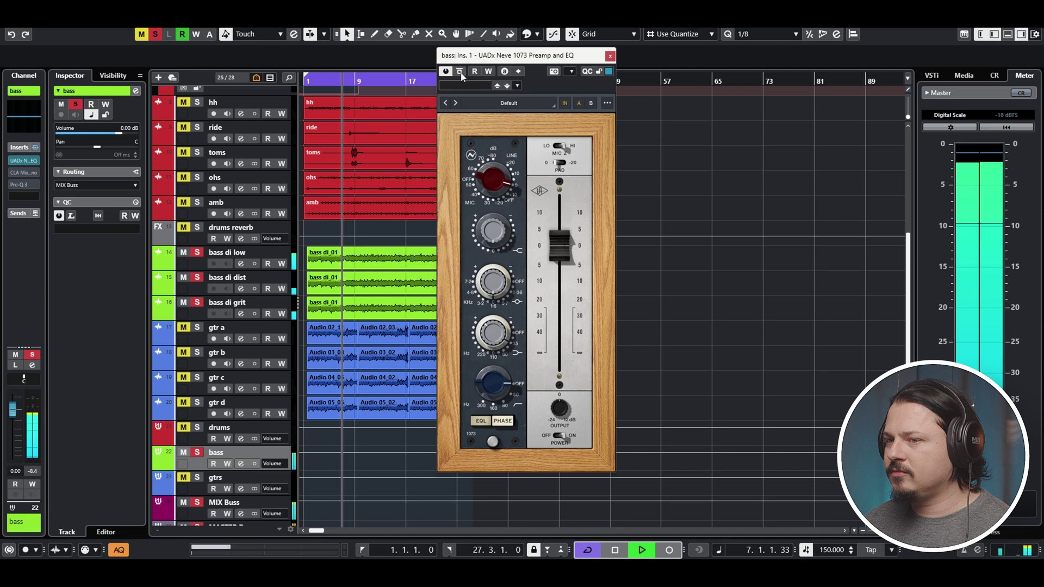
{"action": "key", "text": "space"}
{"action": "key", "text": "KP_0"}
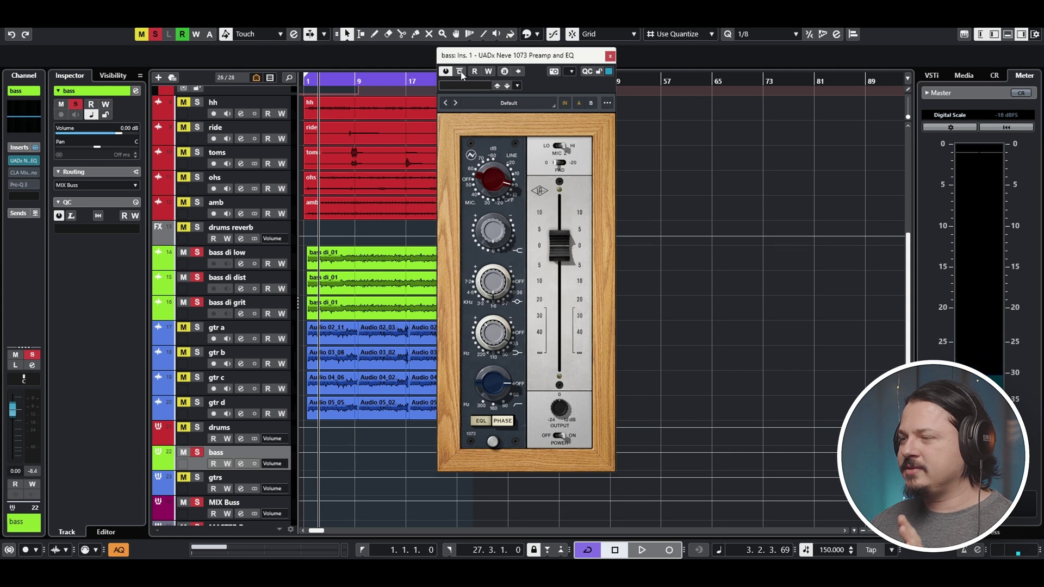
{"action": "left_click", "coordinate": [610, 56]}
- Open the CLA MixHub Lite insert on the bass group and play the soloed bass through it
{"action": "left_click", "coordinate": [24, 172]}
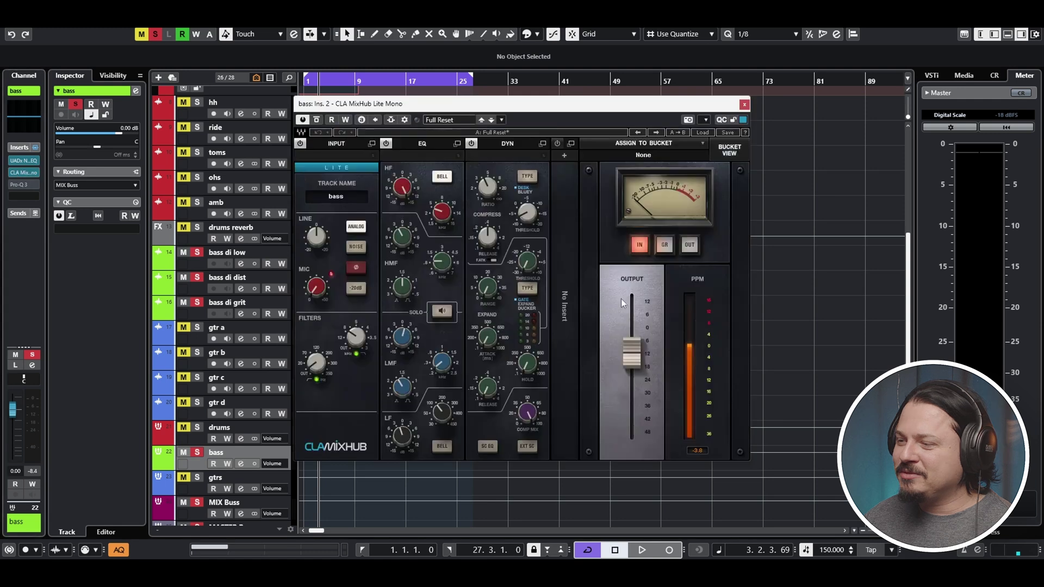
{"action": "mouse_move", "coordinate": [370, 106]}
{"action": "left_mouse_down"}
{"action": "mouse_move", "coordinate": [419, 101]}
{"action": "mouse_move", "coordinate": [375, 92]}
{"action": "mouse_move", "coordinate": [384, 119]}
{"action": "left_mouse_up"}
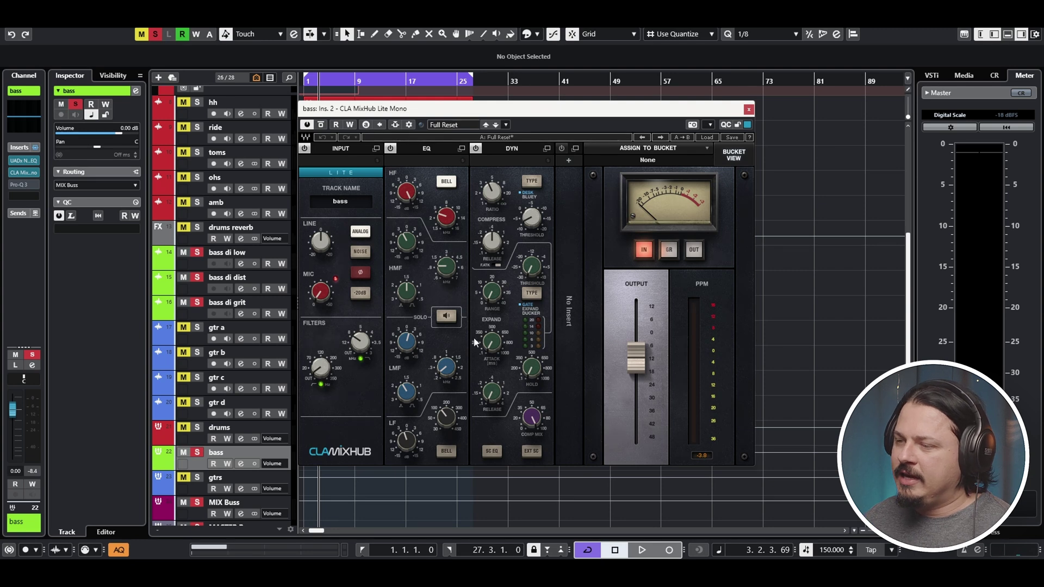
{"action": "mouse_move", "coordinate": [482, 345]}
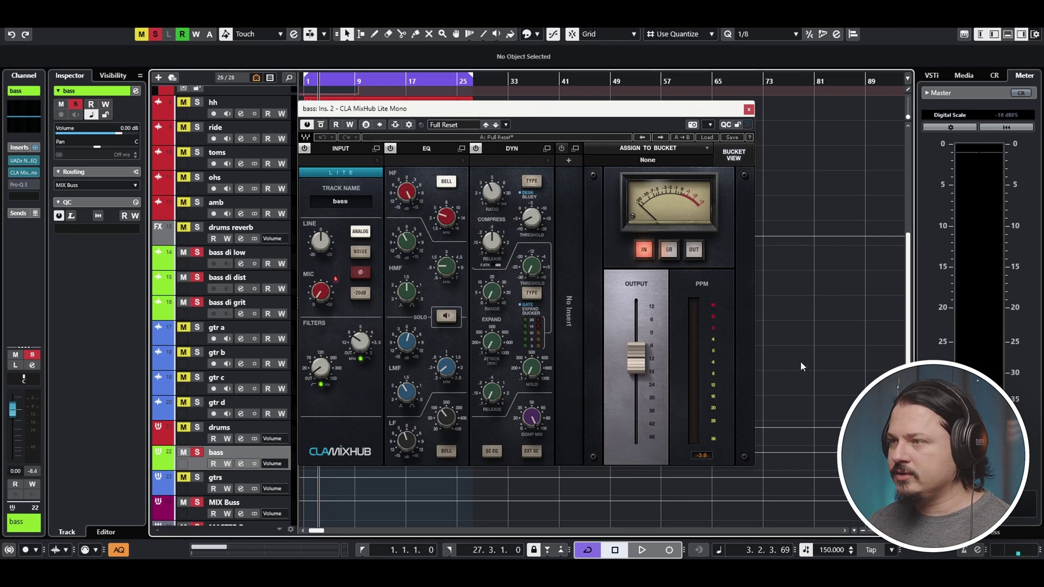
{"action": "key", "text": "space"}
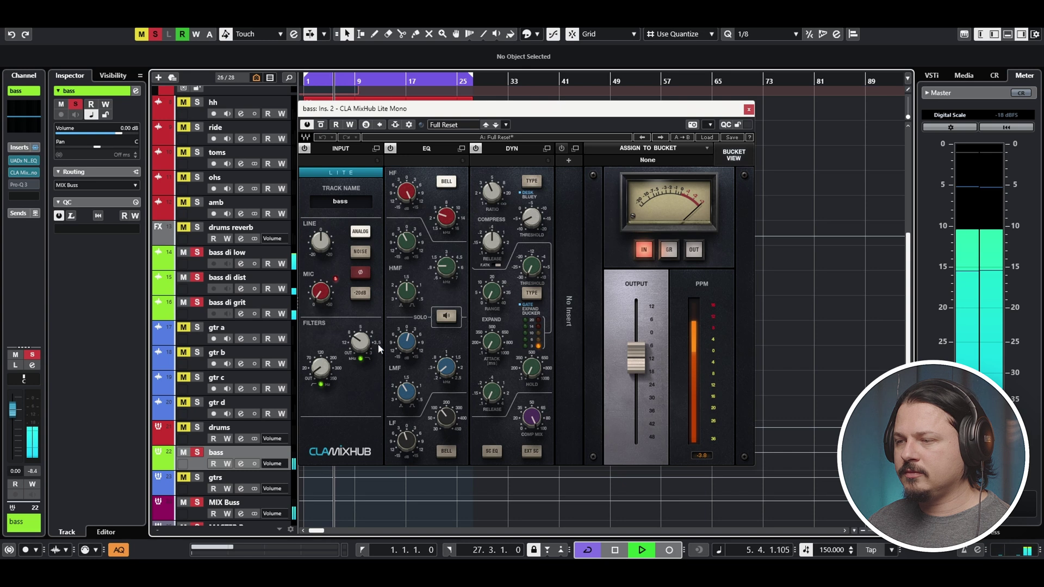
{"action": "key", "text": "space"}
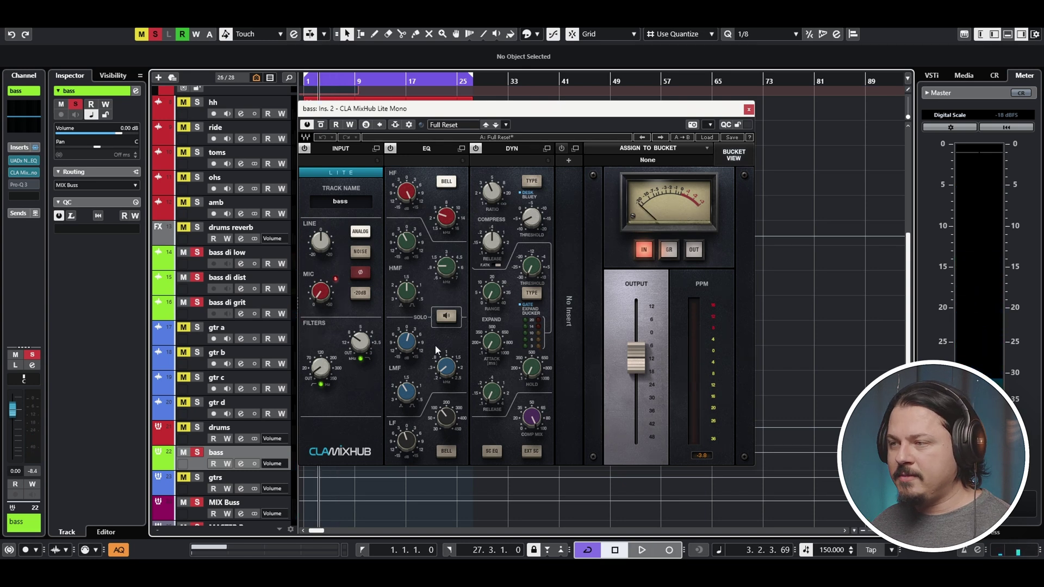
- Examine the low and high filters and the HF, HMF, LMF and LF EQ band settings in CLA MixHub
{"action": "mouse_move", "coordinate": [320, 368]}
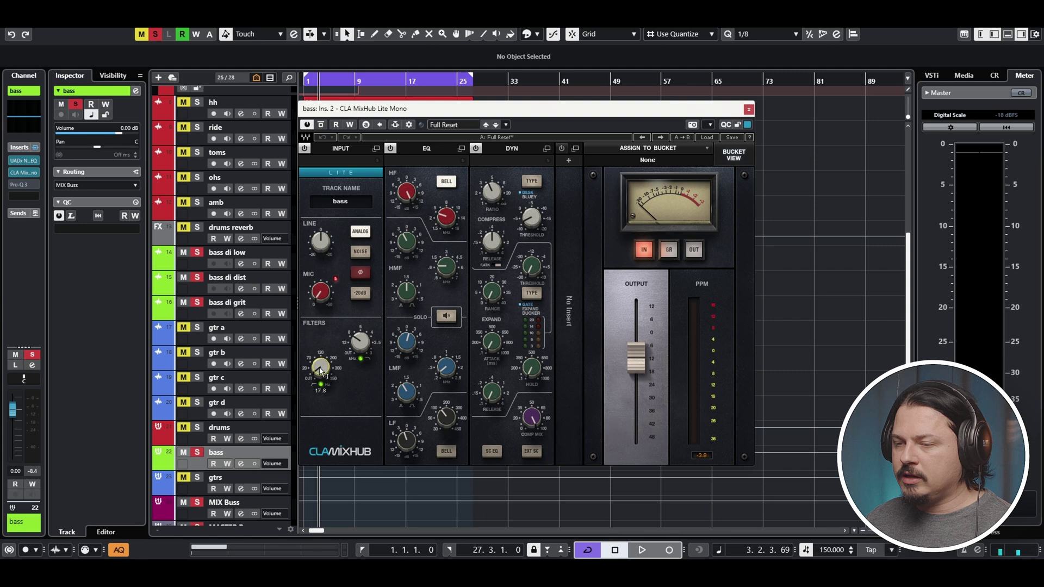
{"action": "mouse_move", "coordinate": [360, 342]}
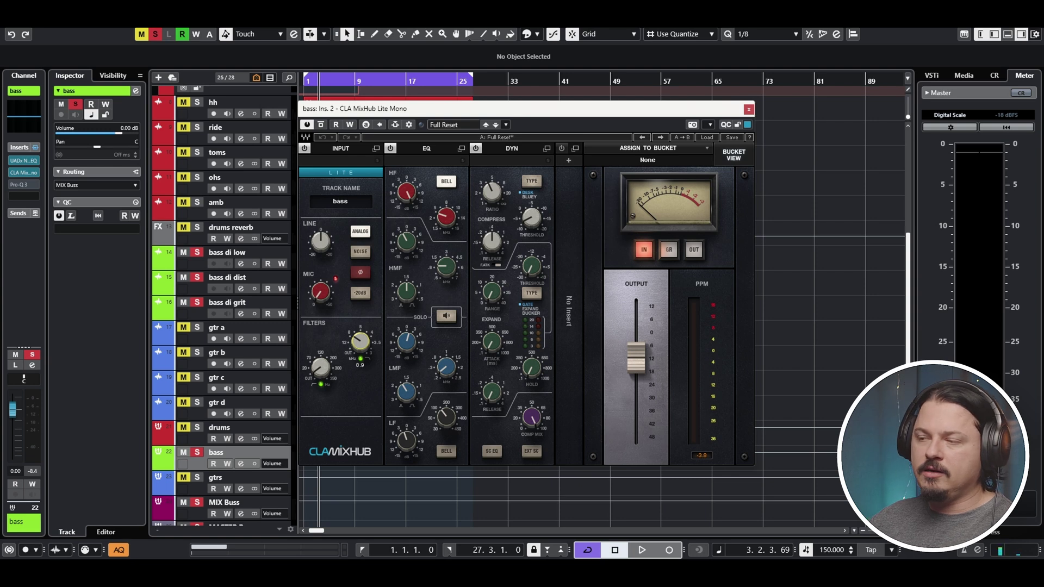
{"action": "mouse_move", "coordinate": [446, 217]}
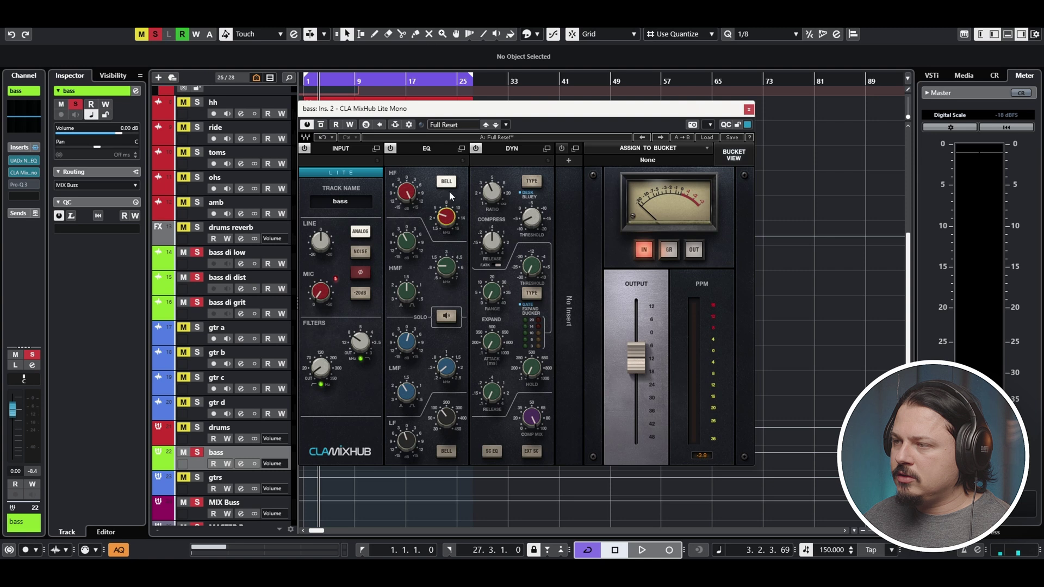
{"action": "mouse_move", "coordinate": [406, 191]}
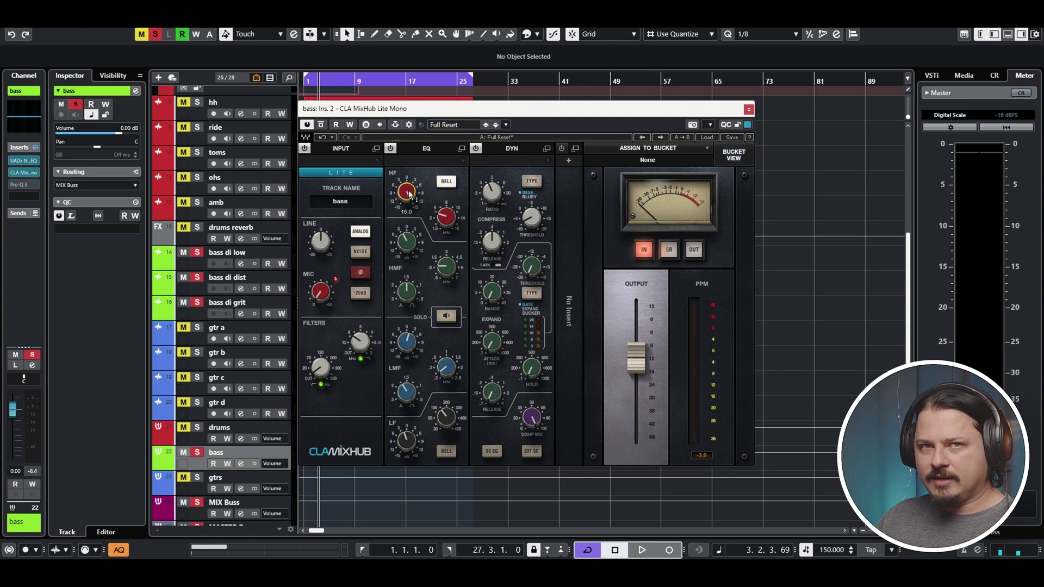
{"action": "mouse_move", "coordinate": [446, 267]}
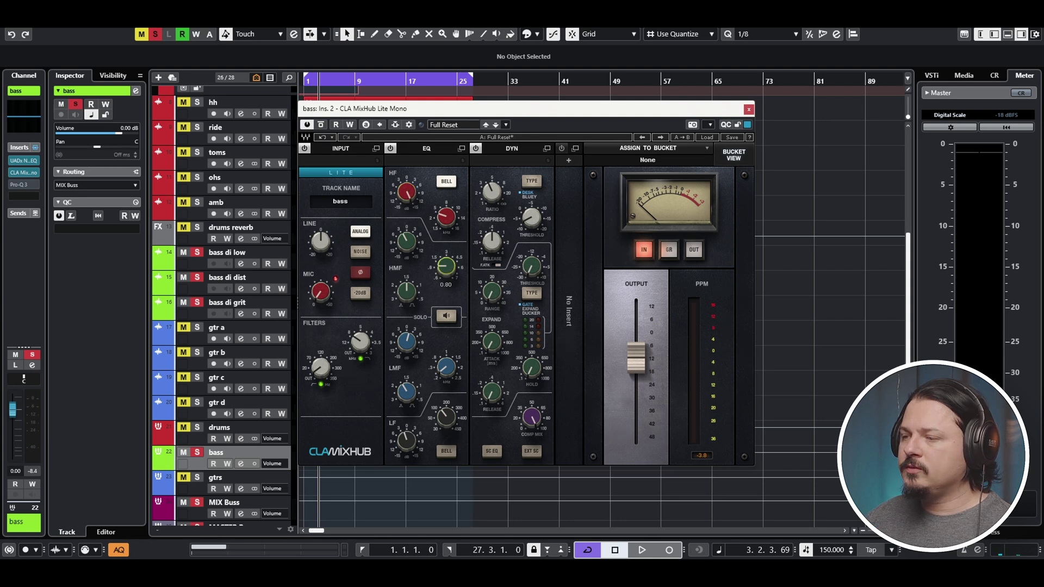
{"action": "mouse_move", "coordinate": [407, 241]}
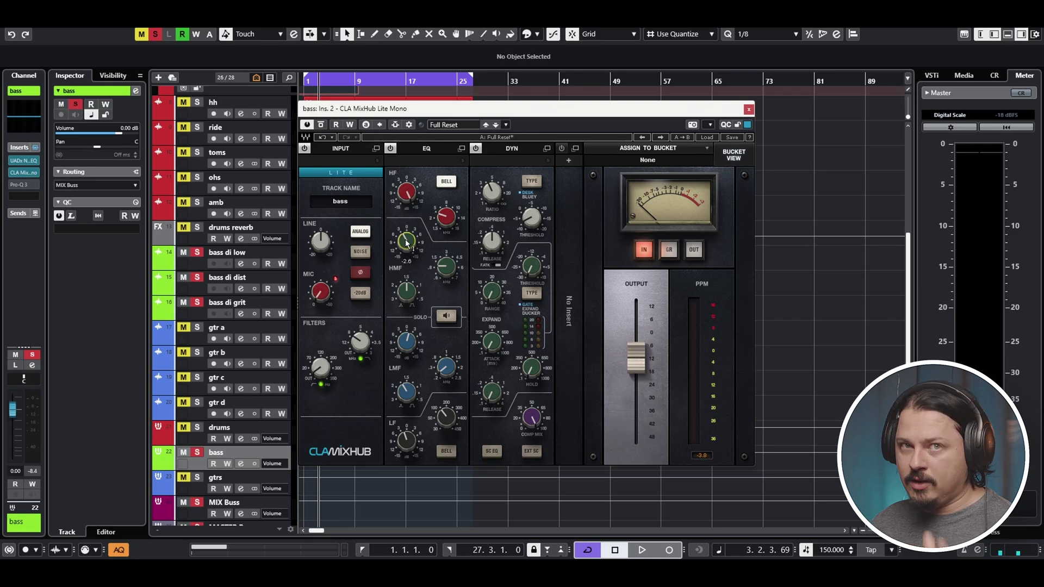
{"action": "mouse_move", "coordinate": [446, 368]}
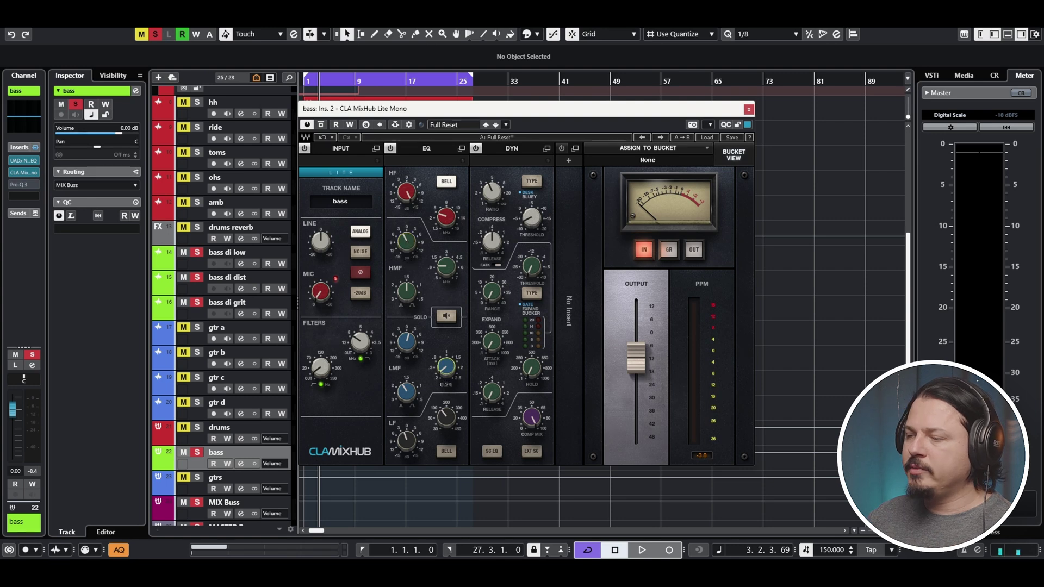
{"action": "mouse_move", "coordinate": [407, 342]}
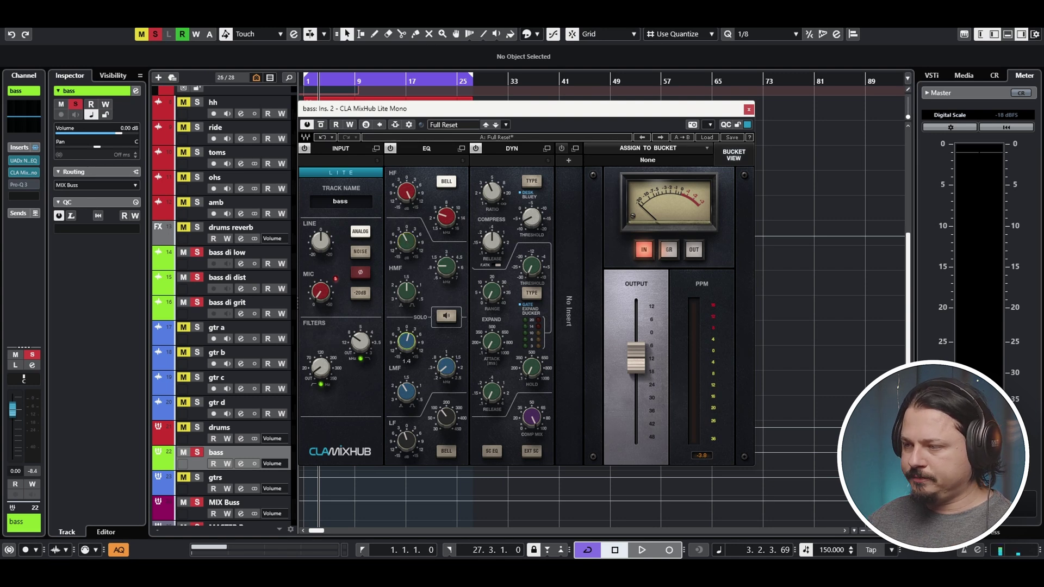
{"action": "mouse_move", "coordinate": [413, 394]}
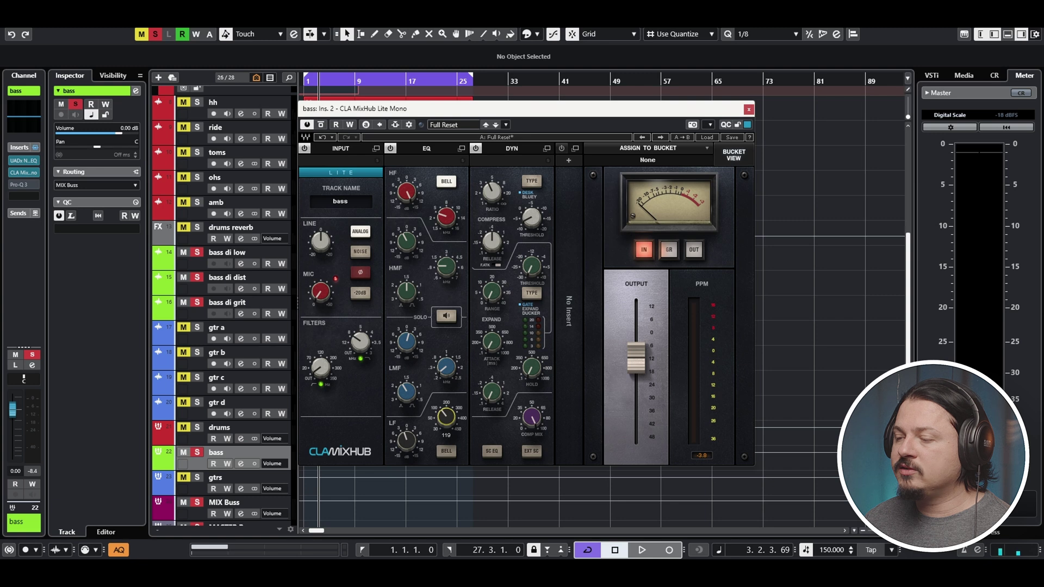
{"action": "left_click_drag", "start_coordinate": [410, 440], "coordinate": [410, 442]}
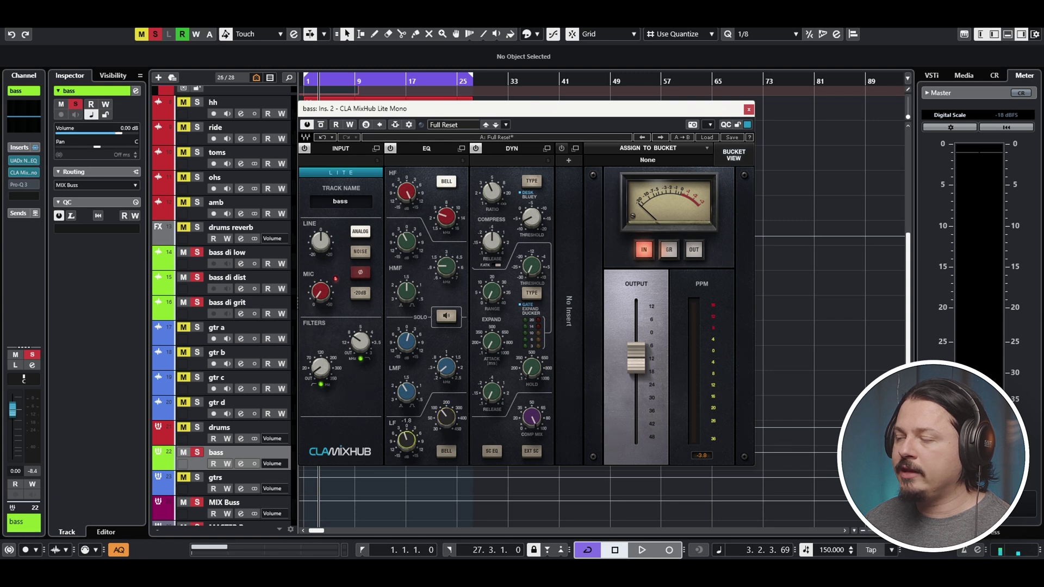
- Play the bass and compare the sound with the MixHub EQ section bypassed and active
{"action": "key", "text": "space"}
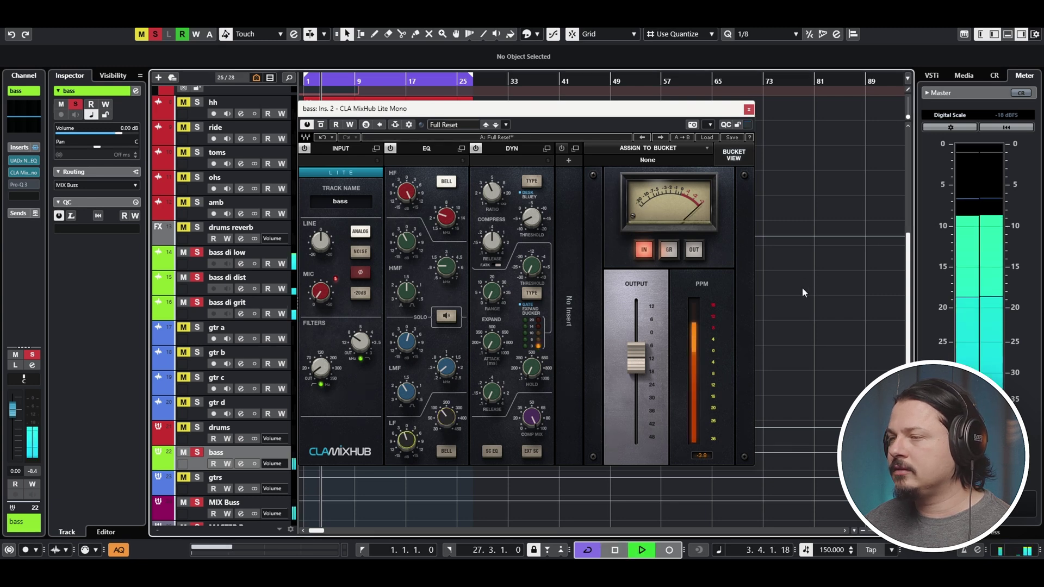
{"action": "left_click", "coordinate": [390, 149]}
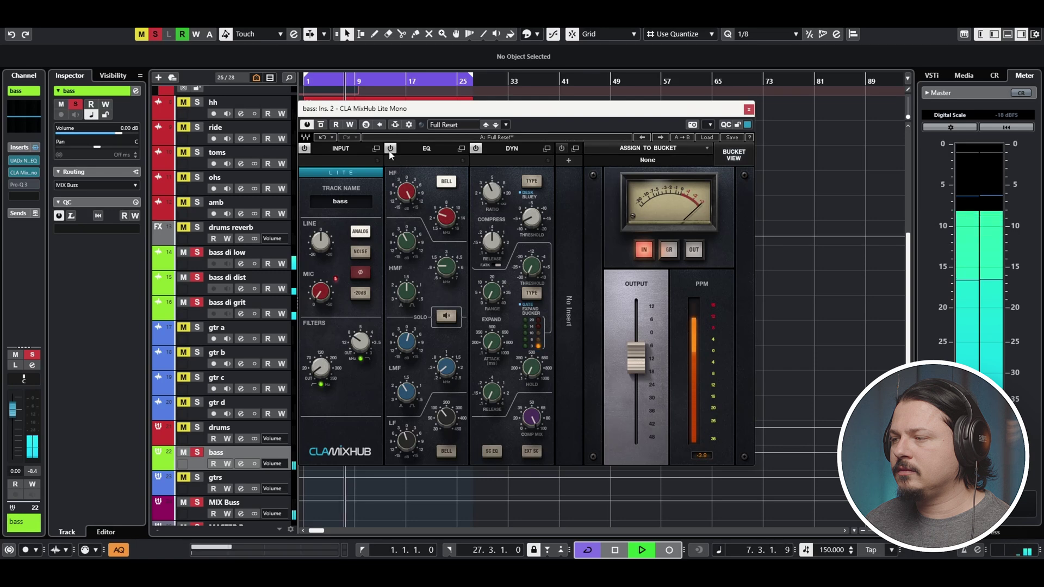
{"action": "key", "text": "space"}
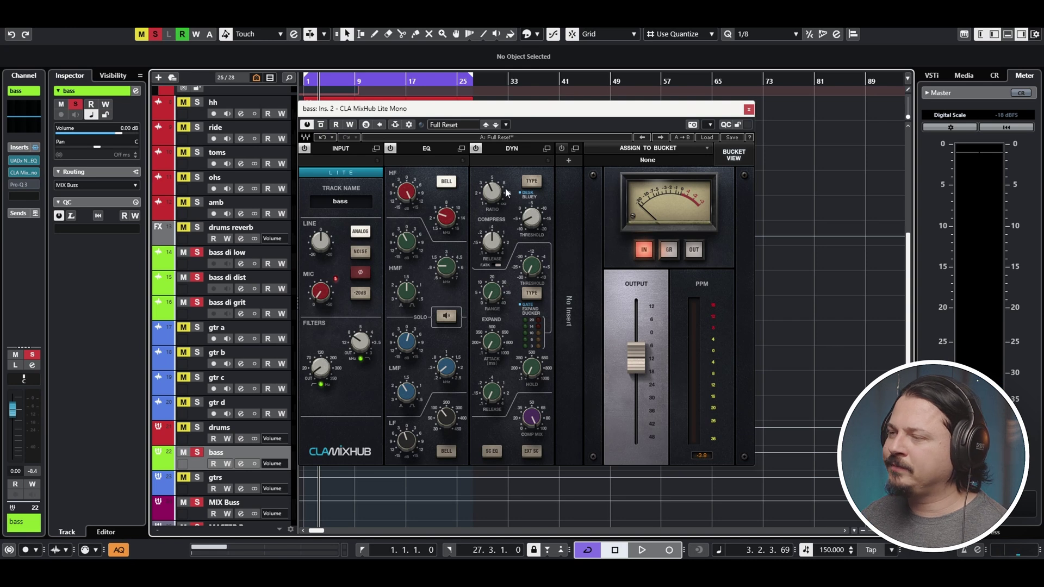
- Examine the threshold, ratio and release settings of the MixHub compressor
{"action": "mouse_move", "coordinate": [533, 219]}
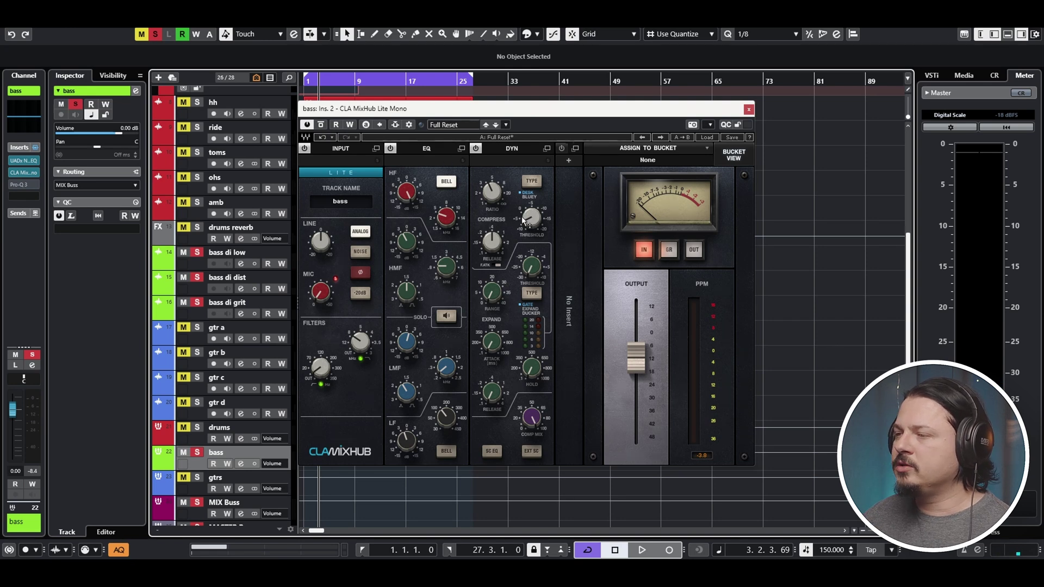
{"action": "left_click", "coordinate": [493, 193]}
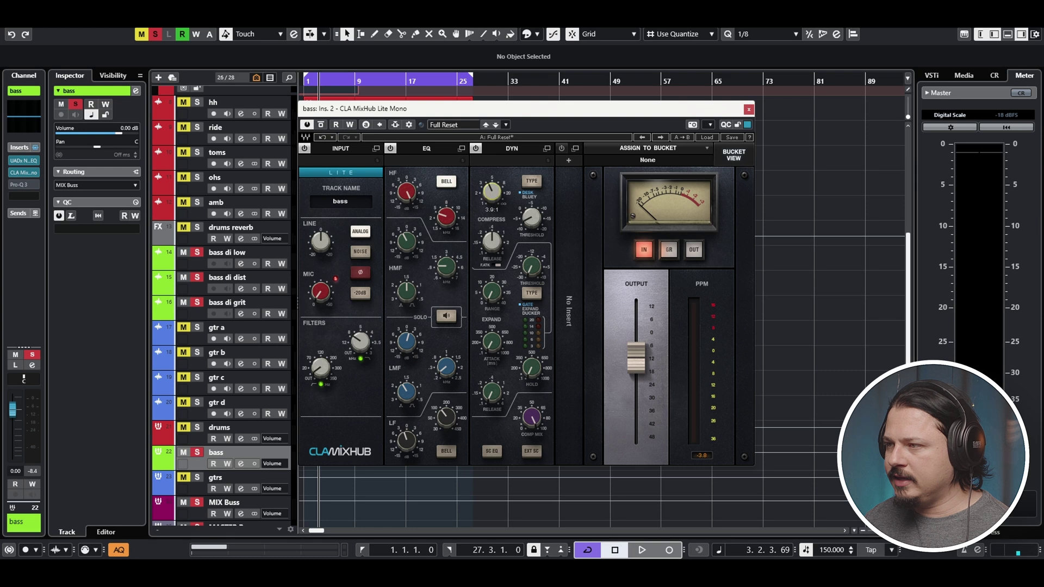
{"action": "left_click", "coordinate": [493, 244]}
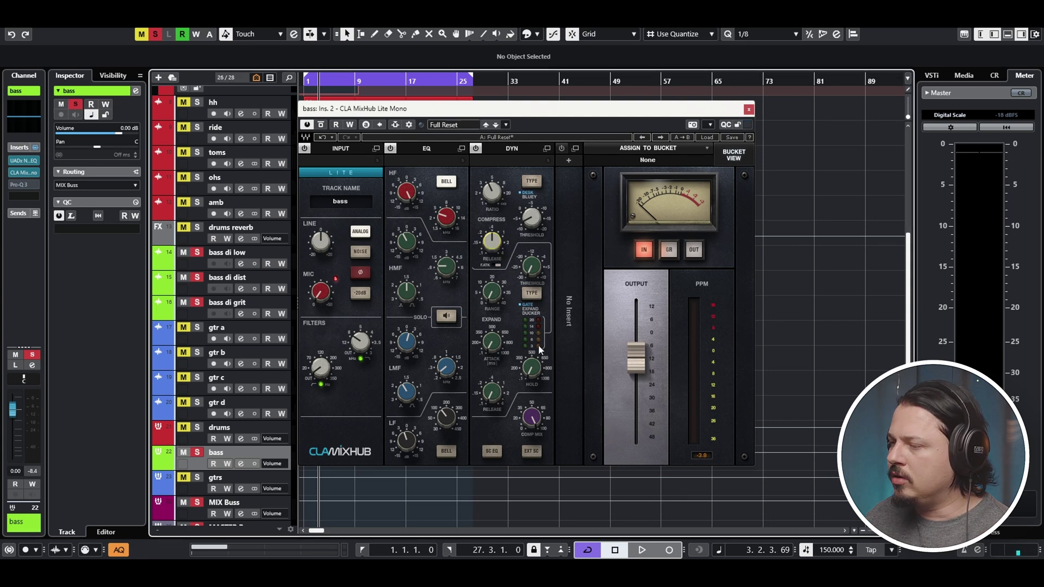
- Switch the MixHub VU meter to gain reduction and play the bass to watch the compression
{"action": "key", "text": "space"}
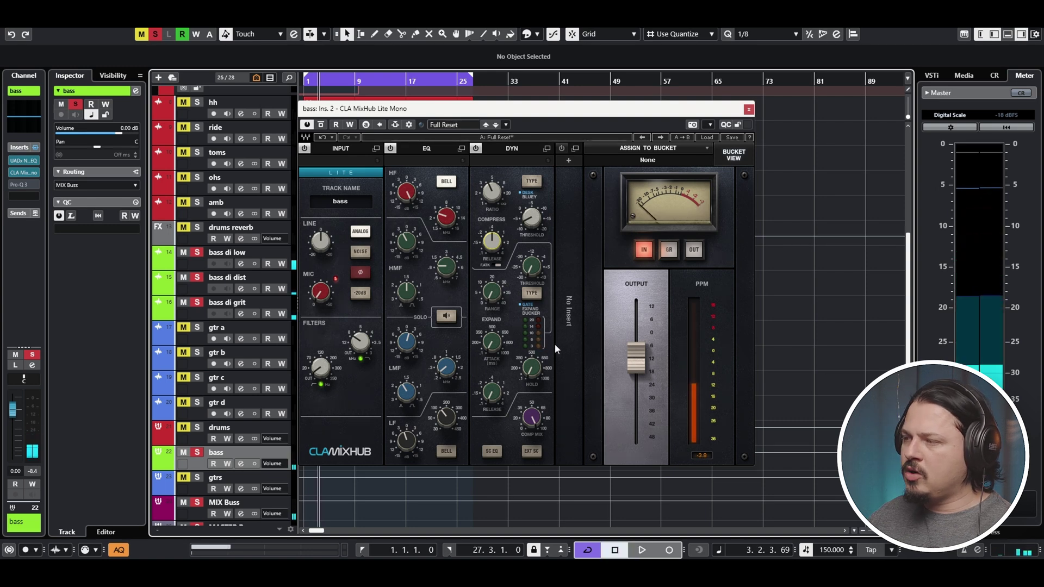
{"action": "left_click", "coordinate": [669, 250]}
{"action": "key", "text": "space"}
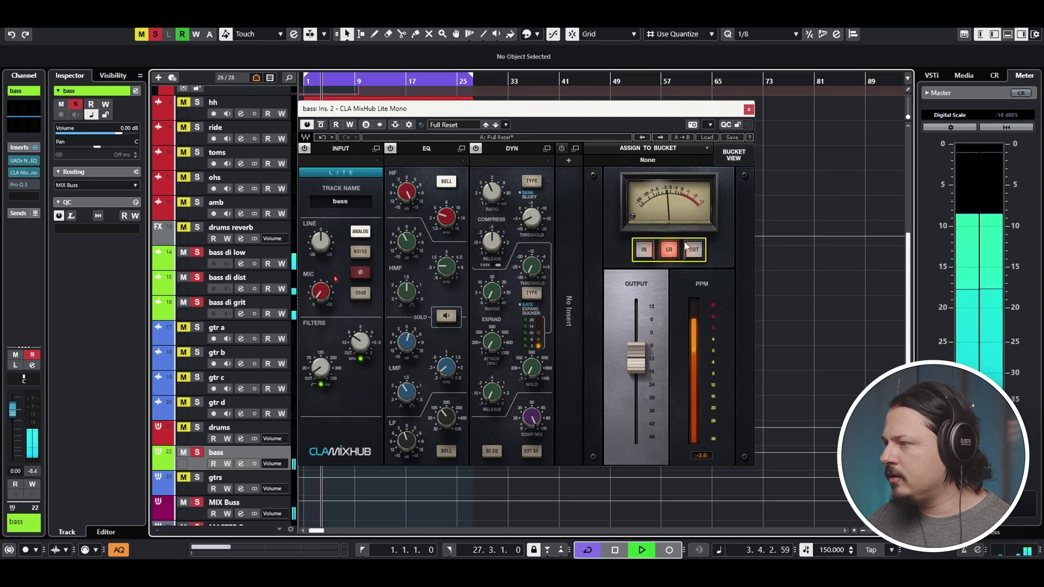
{"action": "key", "text": "space"}
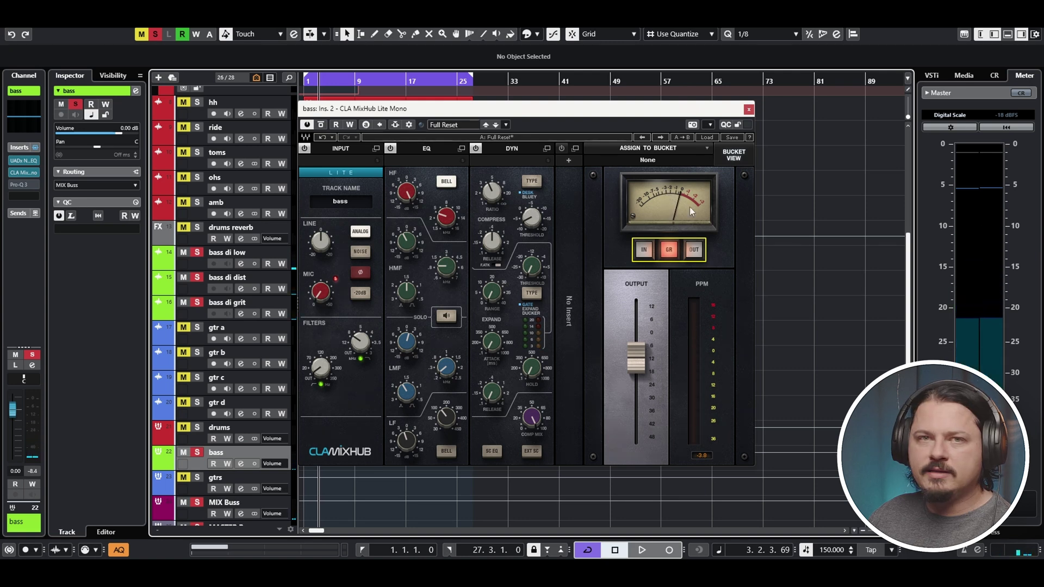
- Close MixHub, open Pro-Q 3 on the bass group, and compare the playback with the EQ bypassed and active
{"action": "left_click", "coordinate": [749, 109]}
{"action": "left_click", "coordinate": [15, 188]}
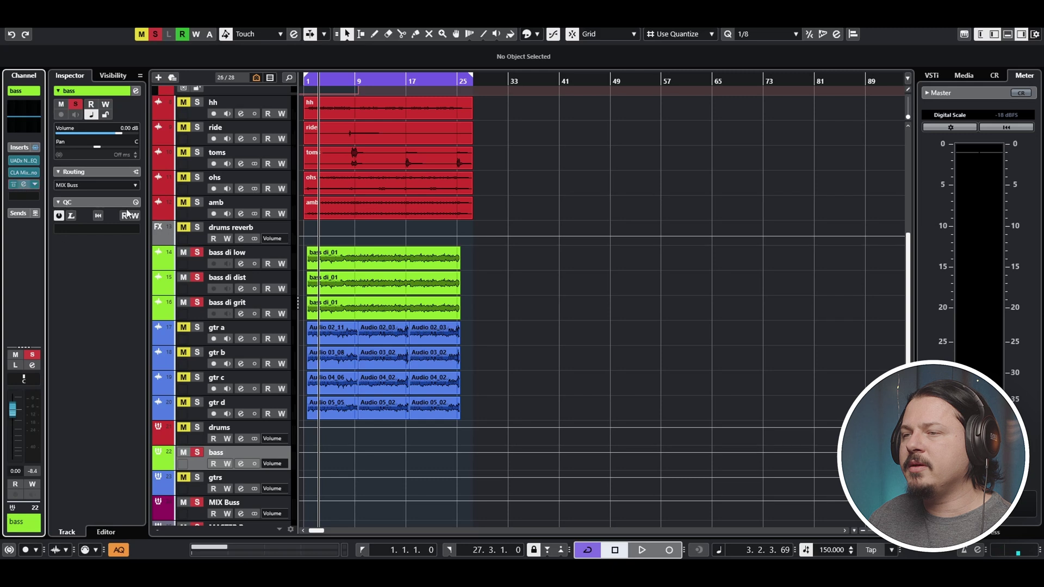
{"action": "left_click_drag", "start_coordinate": [495, 125], "coordinate": [626, 127]}
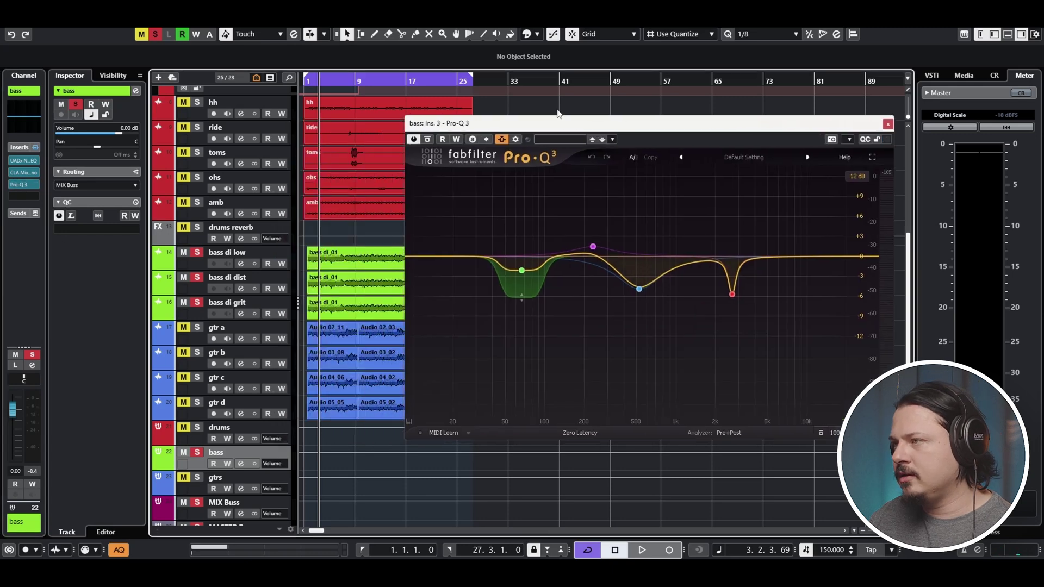
{"action": "key", "text": "space"}
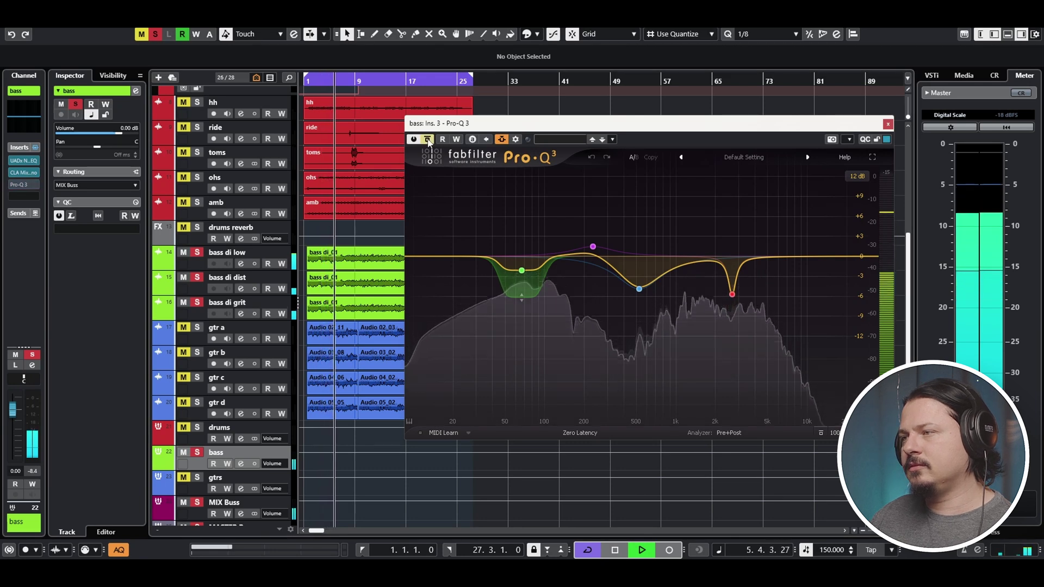
{"action": "mouse_move", "coordinate": [726, 264]}
{"action": "key", "text": "space"}
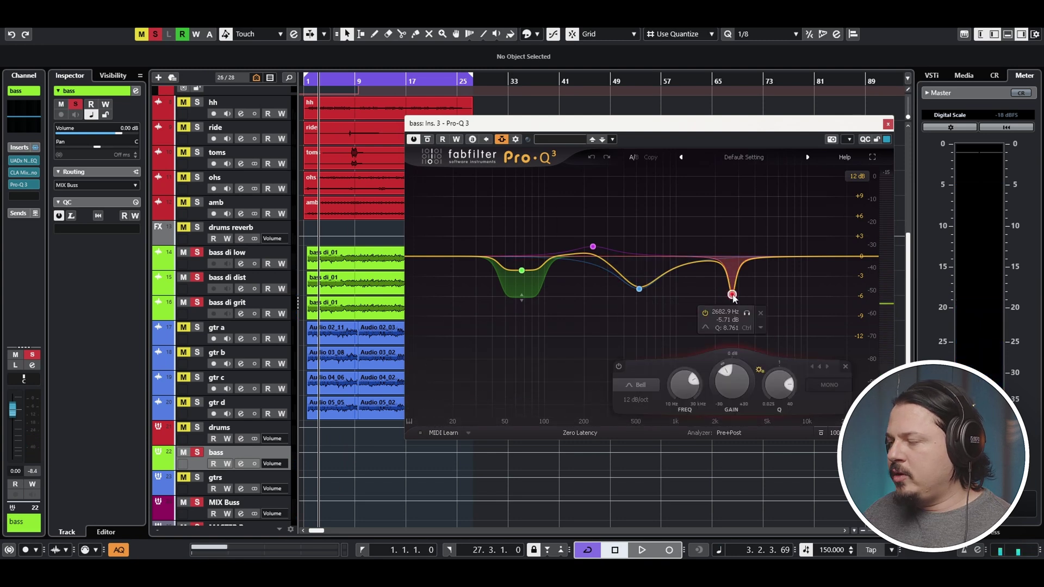
- Bypass the three lower-frequency Pro-Q 3 bands together and select the narrow cut at 2682.9 Hz
{"action": "left_click_drag", "start_coordinate": [673, 315], "coordinate": [478, 201]}
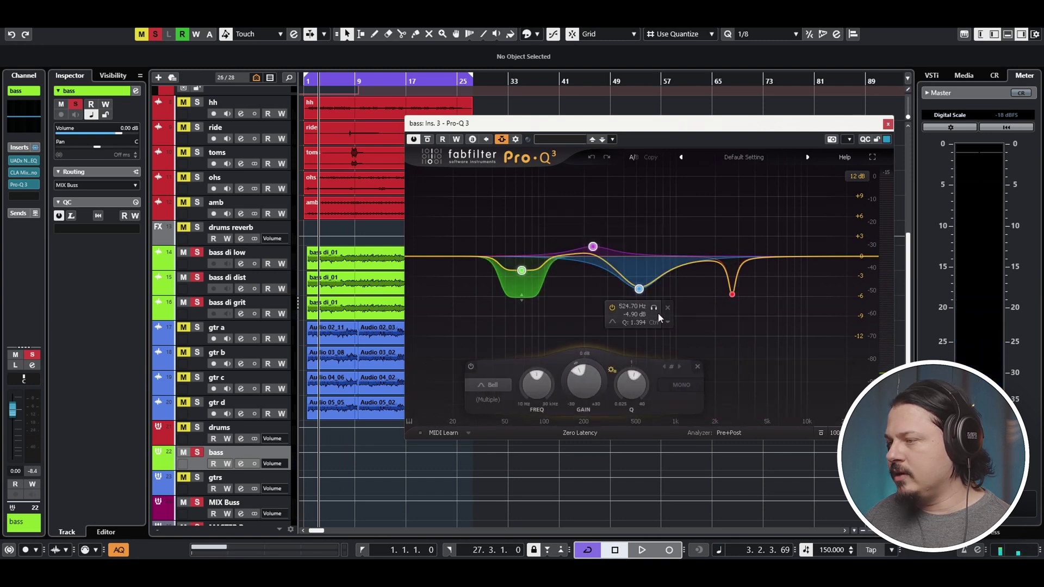
{"action": "left_click", "coordinate": [613, 307]}
{"action": "left_click", "coordinate": [732, 294]}
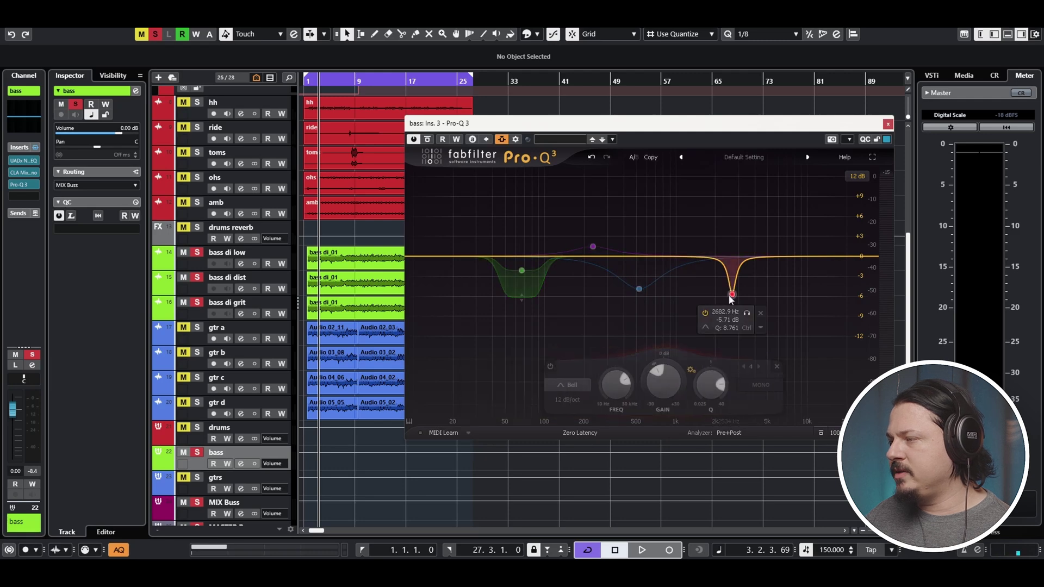
- Play the bass and audition the 2682.9 Hz cut by soloing the band and comparing it bypassed and active
{"action": "key", "text": "space"}
{"action": "left_click", "coordinate": [746, 313]}
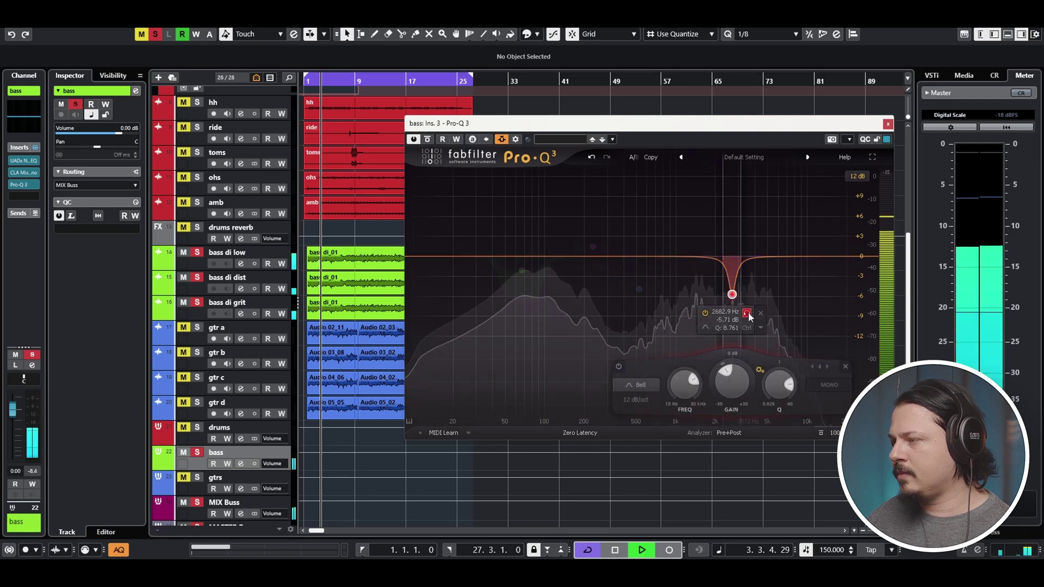
{"action": "left_click", "coordinate": [705, 313]}
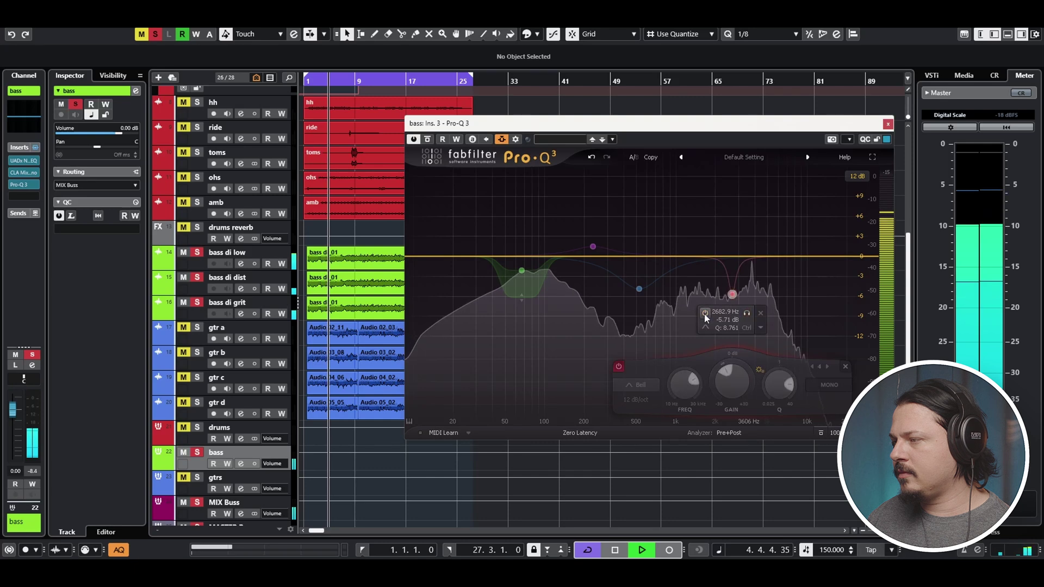
{"action": "left_click", "coordinate": [705, 314]}
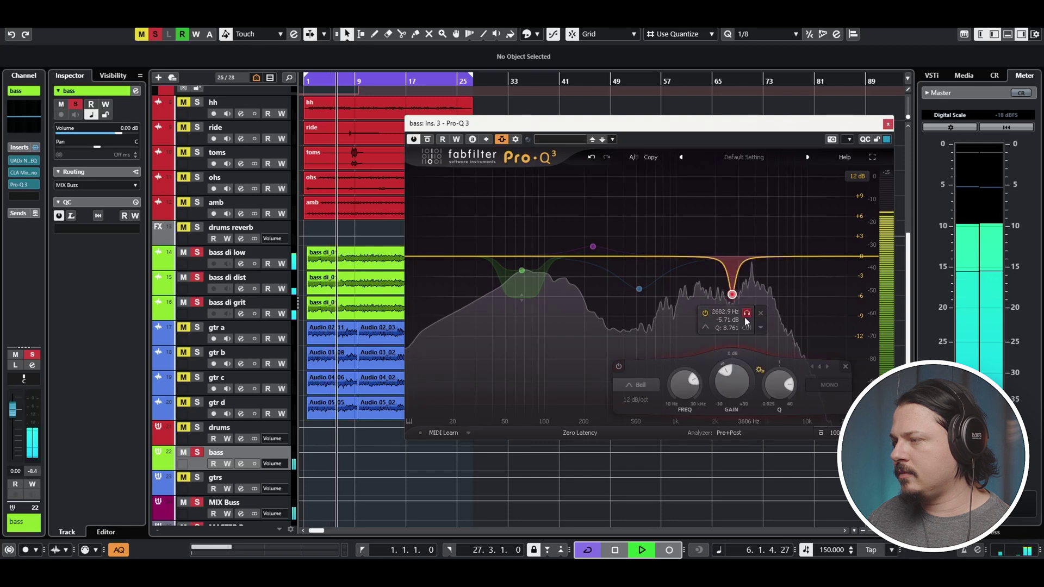
{"action": "left_click", "coordinate": [747, 314]}
{"action": "left_click", "coordinate": [747, 314]}
{"action": "left_click", "coordinate": [705, 314]}
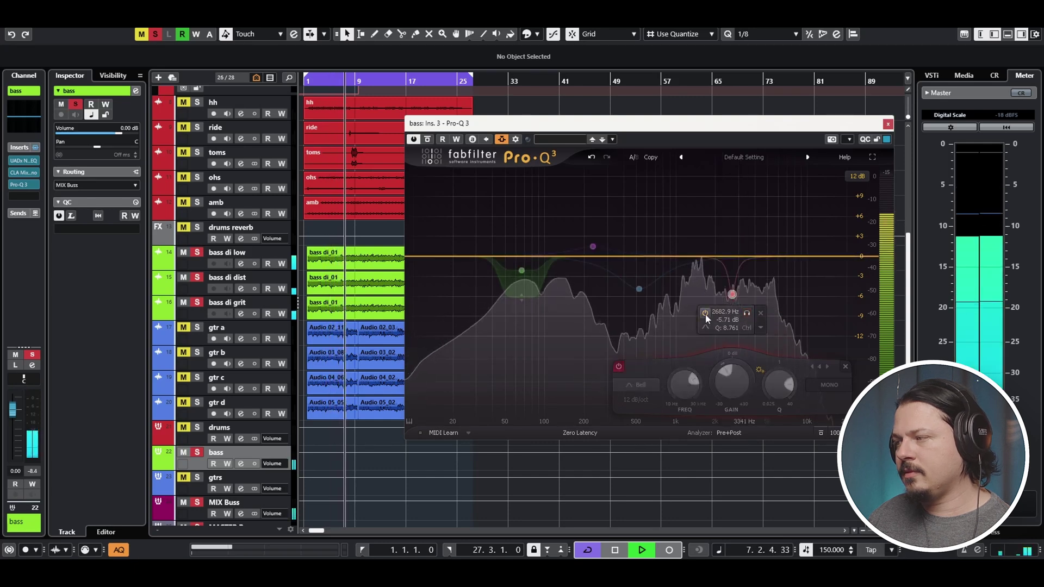
{"action": "left_click", "coordinate": [705, 314]}
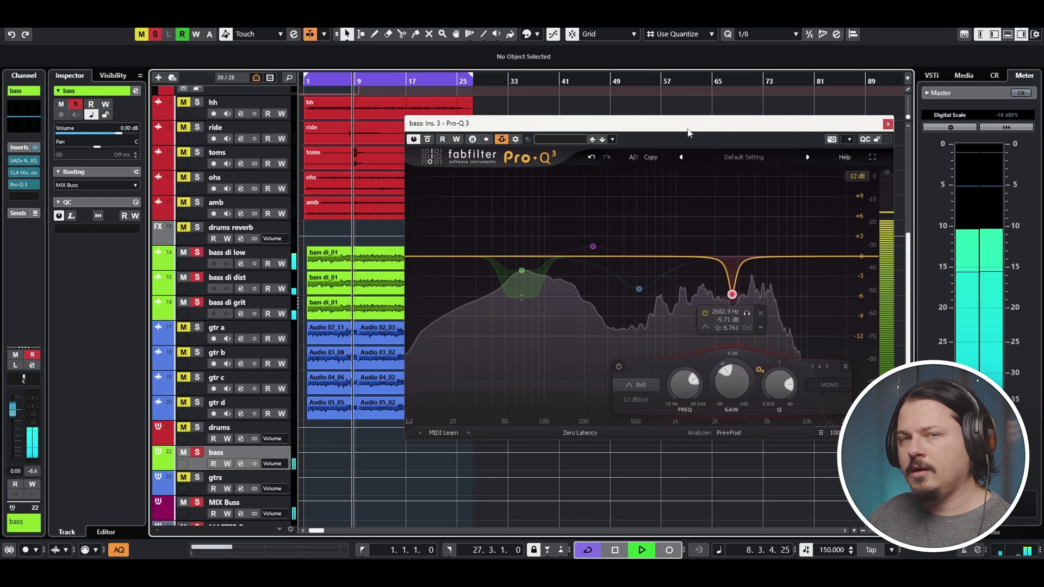
- Stop playback, enable the 524.70 Hz cut in Pro-Q 3, and audition it over the bass by soloing the band and comparing it bypassed and active
{"action": "key", "text": "space"}
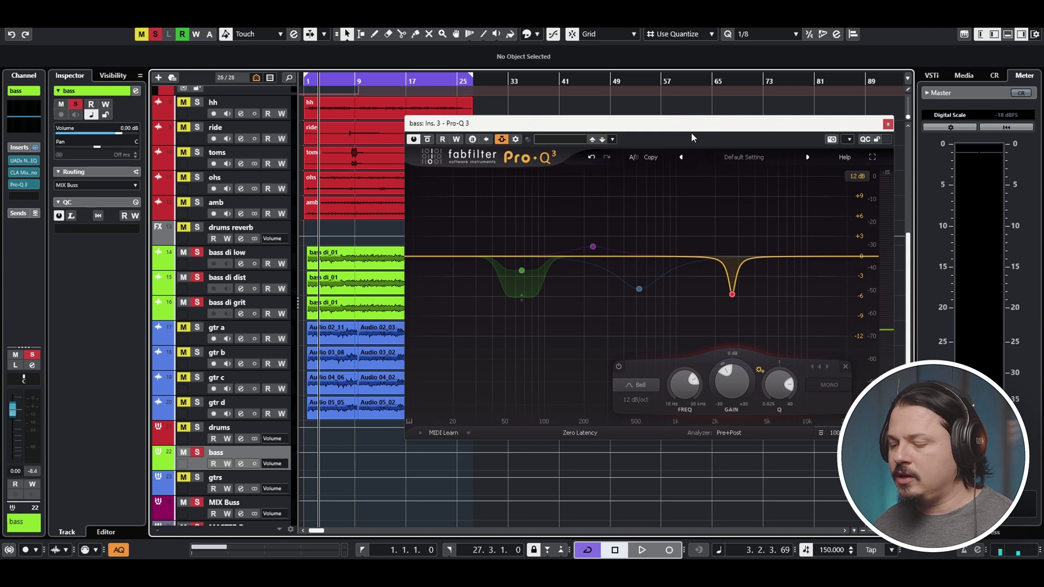
{"action": "mouse_move", "coordinate": [749, 298]}
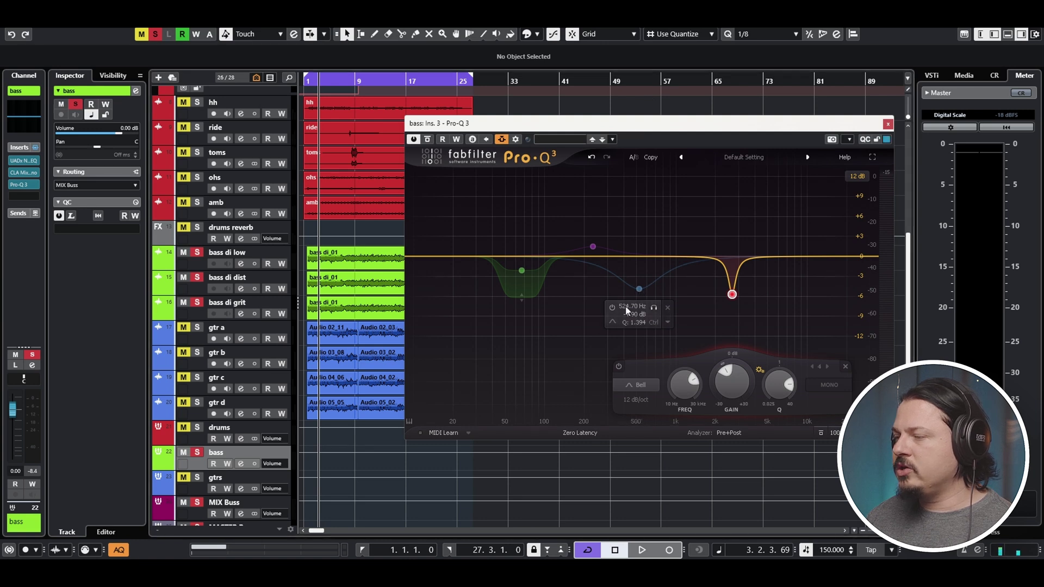
{"action": "key", "text": "space"}
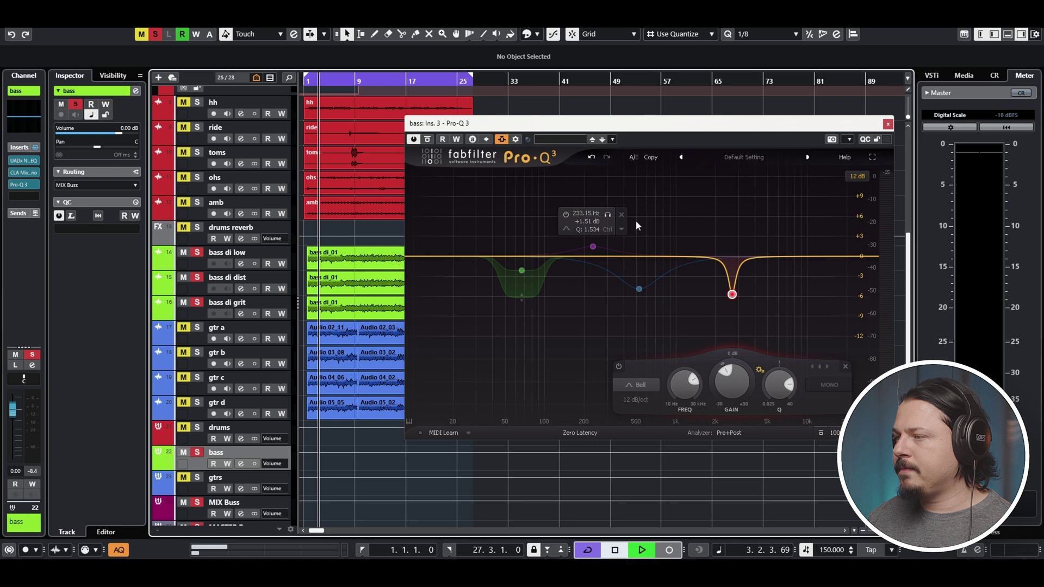
{"action": "left_click", "coordinate": [612, 309]}
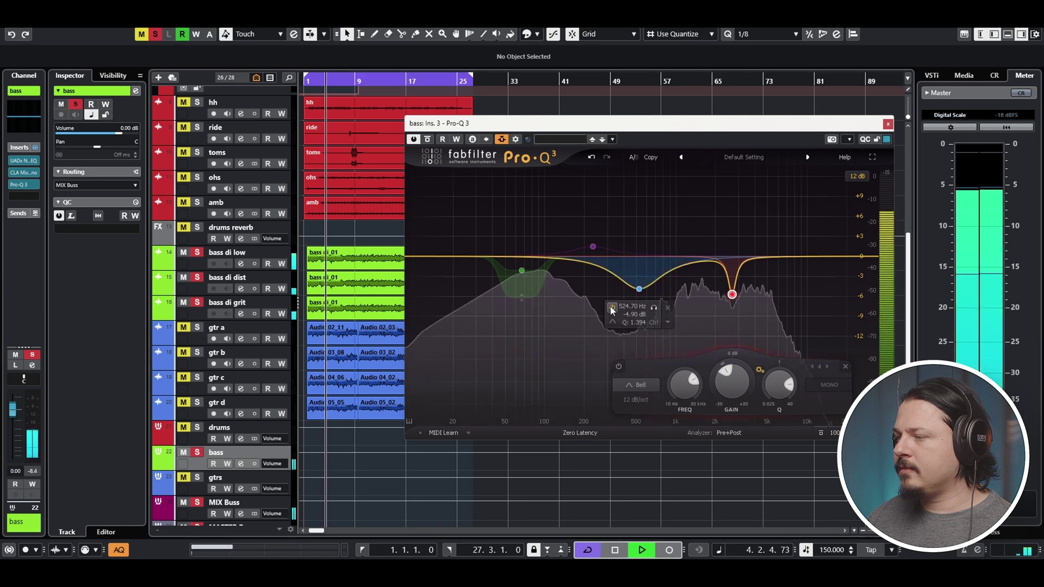
{"action": "left_click", "coordinate": [655, 309]}
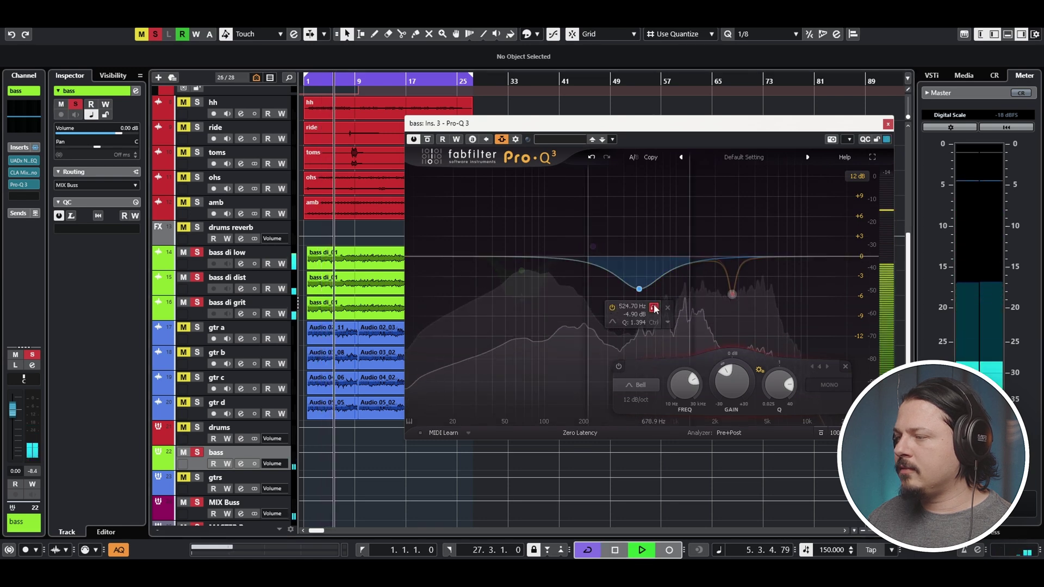
{"action": "left_click", "coordinate": [654, 309]}
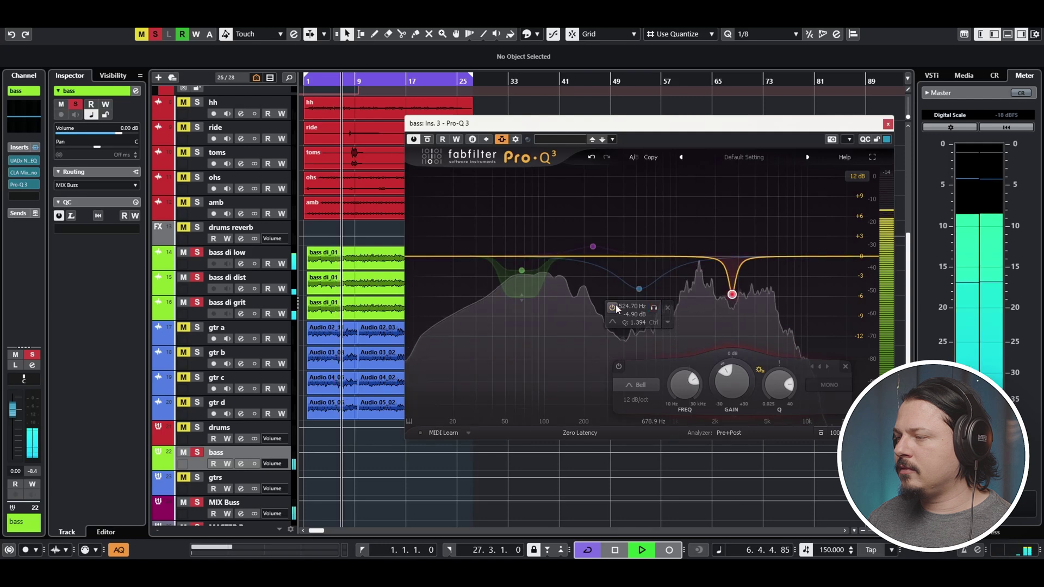
{"action": "left_click", "coordinate": [613, 308]}
{"action": "left_click", "coordinate": [613, 308]}
{"action": "key", "text": "space"}
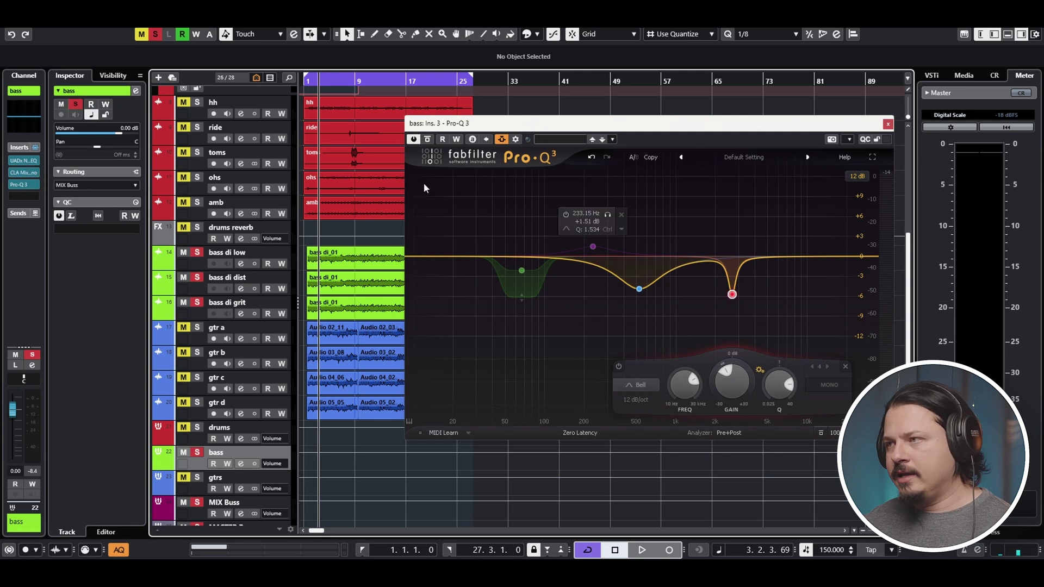
- Enable the 233.15 Hz boost and audition it over the playing bass by soloing the band and comparing it bypassed and active
{"action": "mouse_move", "coordinate": [521, 294]}
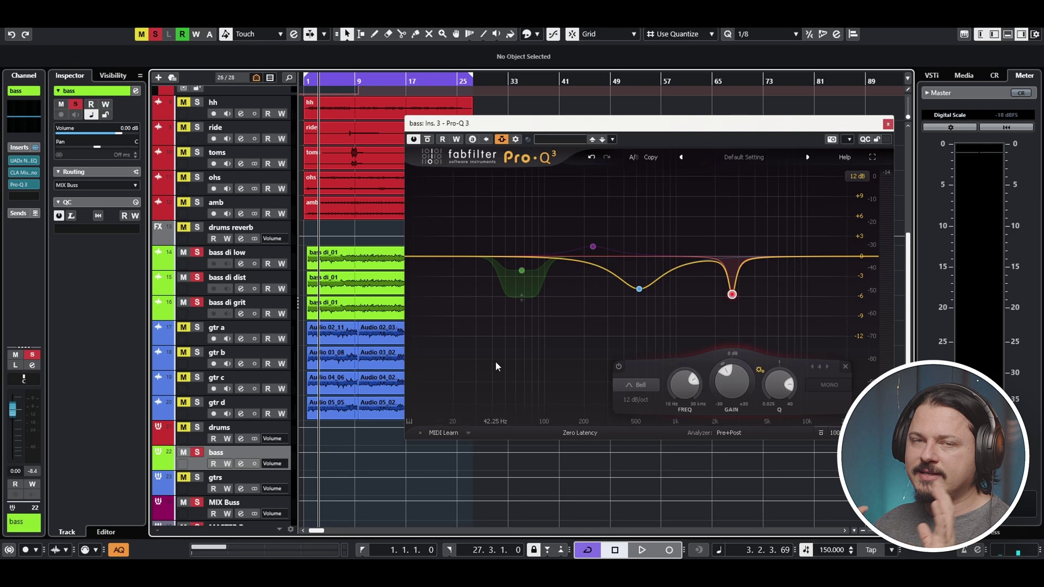
{"action": "mouse_move", "coordinate": [640, 290]}
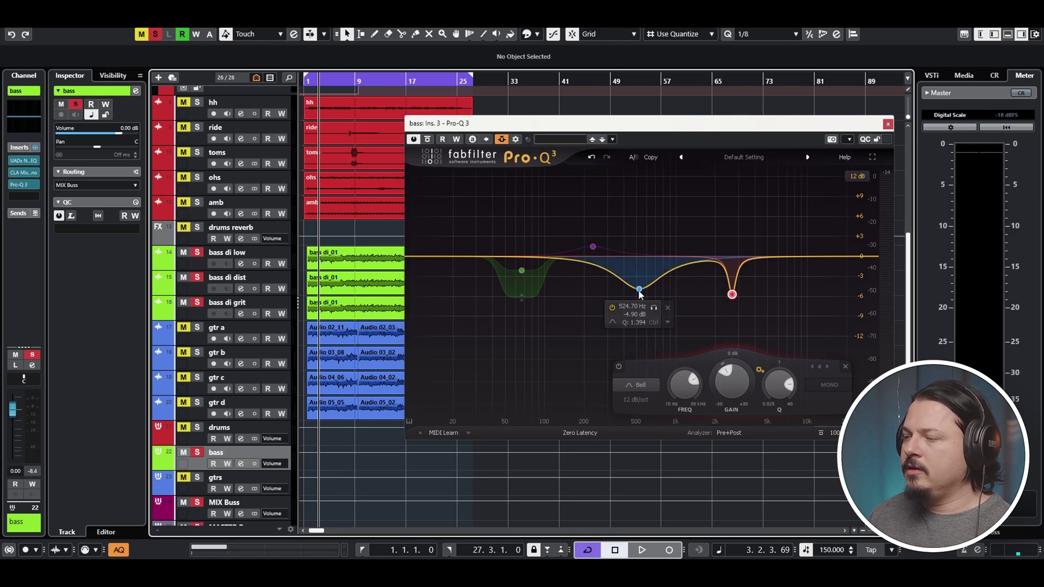
{"action": "mouse_move", "coordinate": [598, 251]}
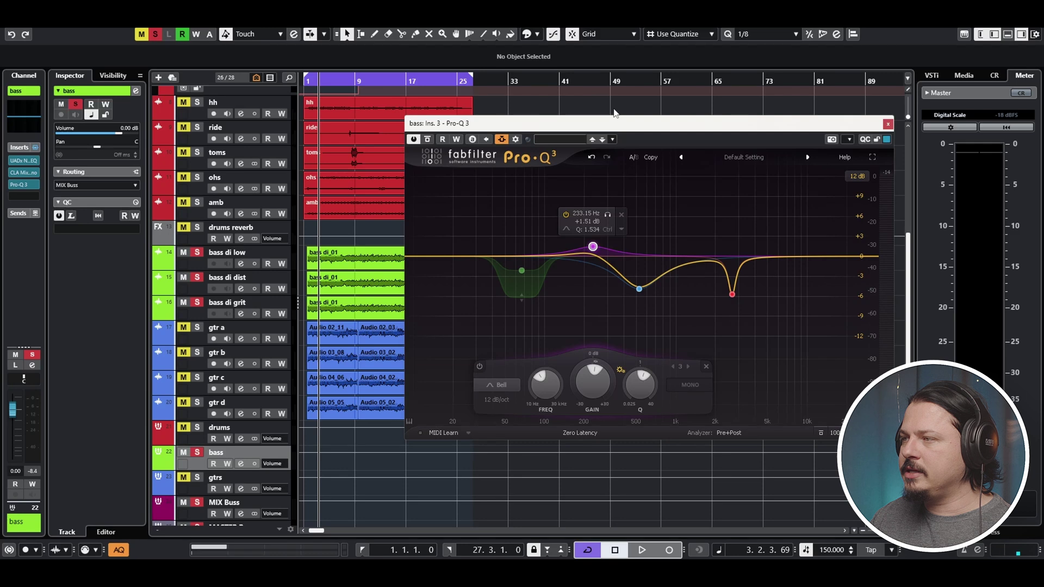
{"action": "key", "text": "space"}
{"action": "left_click", "coordinate": [608, 215]}
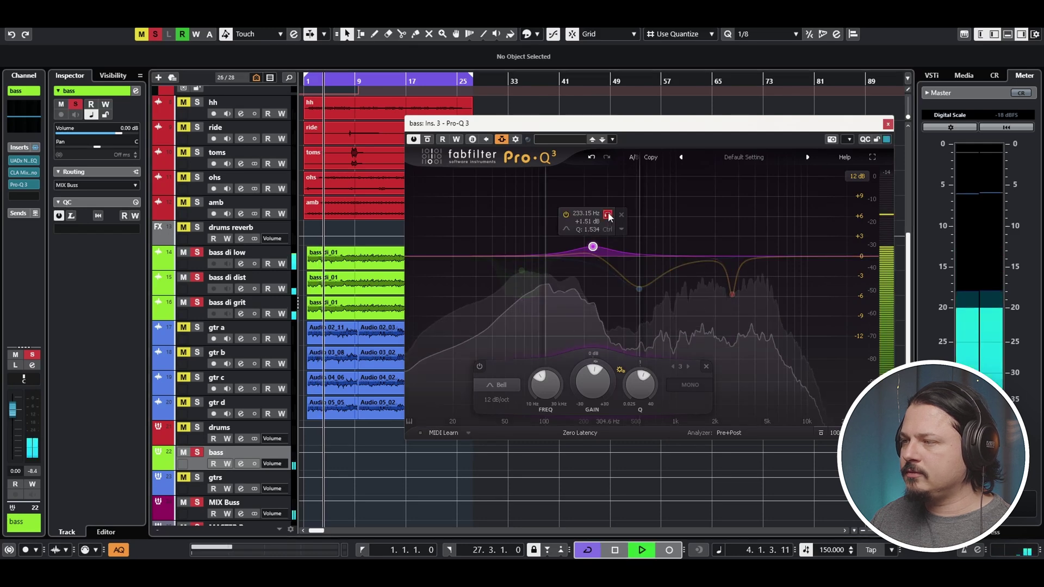
{"action": "left_click", "coordinate": [608, 215]}
{"action": "left_click", "coordinate": [566, 214]}
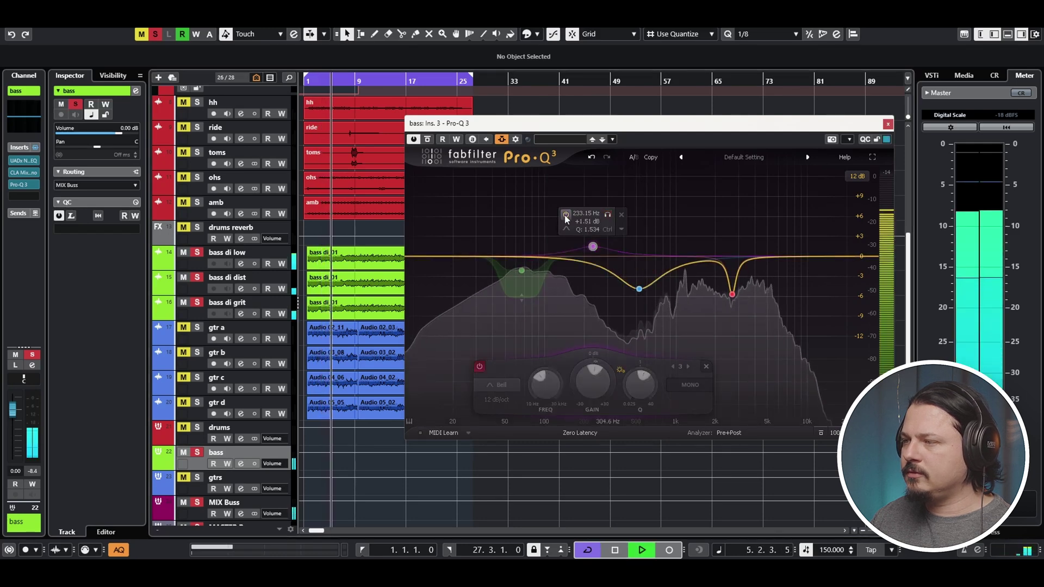
{"action": "left_click", "coordinate": [566, 214]}
{"action": "key", "text": "space"}
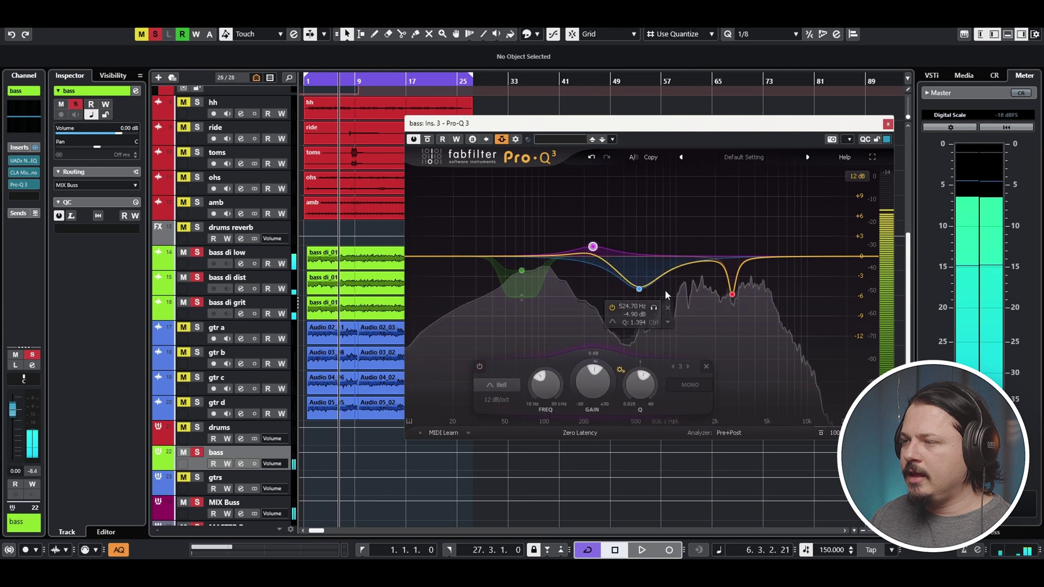
- Enable the dynamic low cut at 66.793 Hz and toggle its dynamics bypass to compare static and dynamic behaviour
{"action": "left_click", "coordinate": [520, 273]}
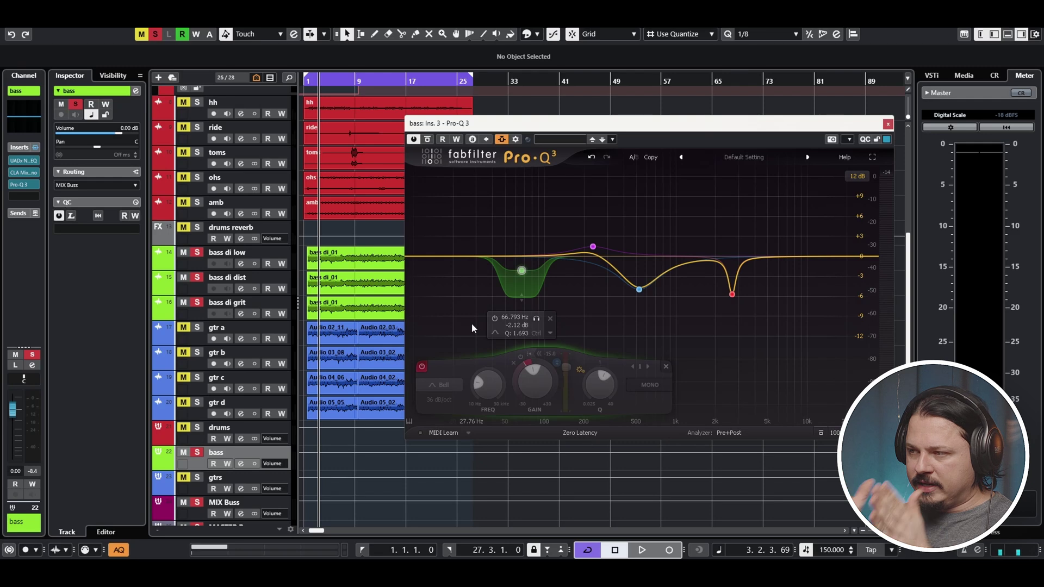
{"action": "left_click", "coordinate": [422, 366]}
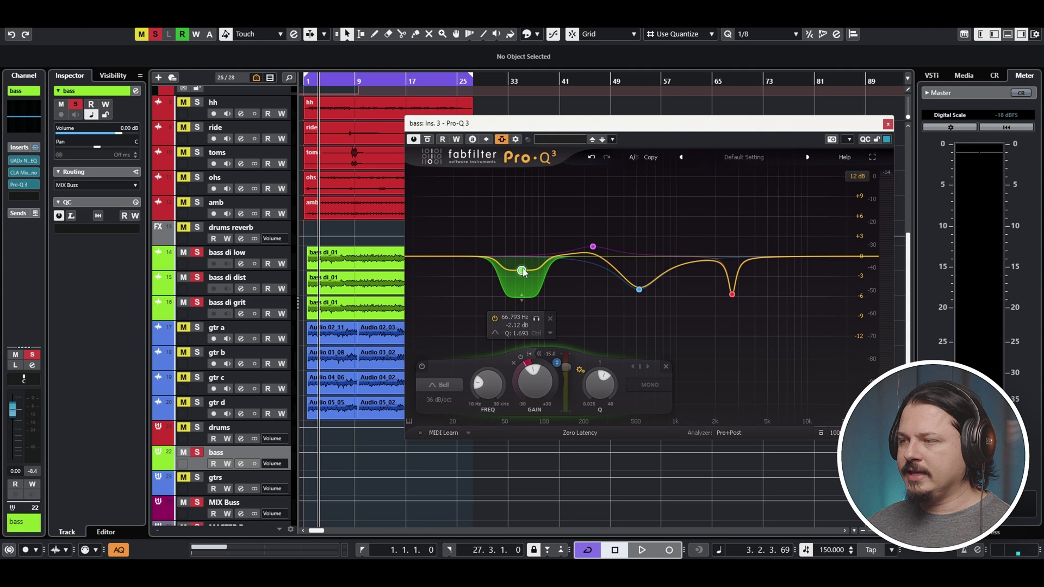
{"action": "left_click", "coordinate": [521, 356]}
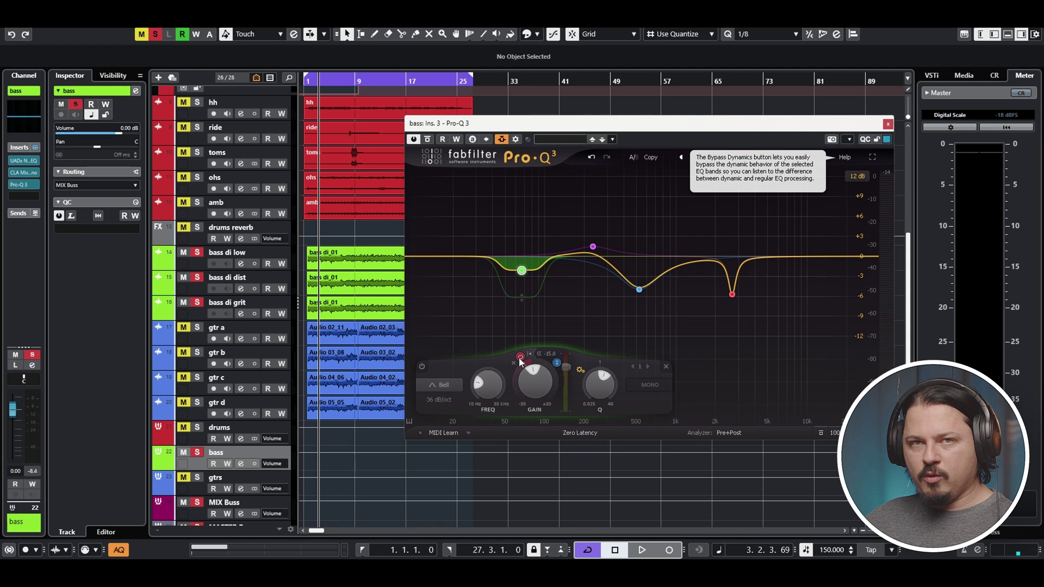
{"action": "left_click", "coordinate": [520, 356]}
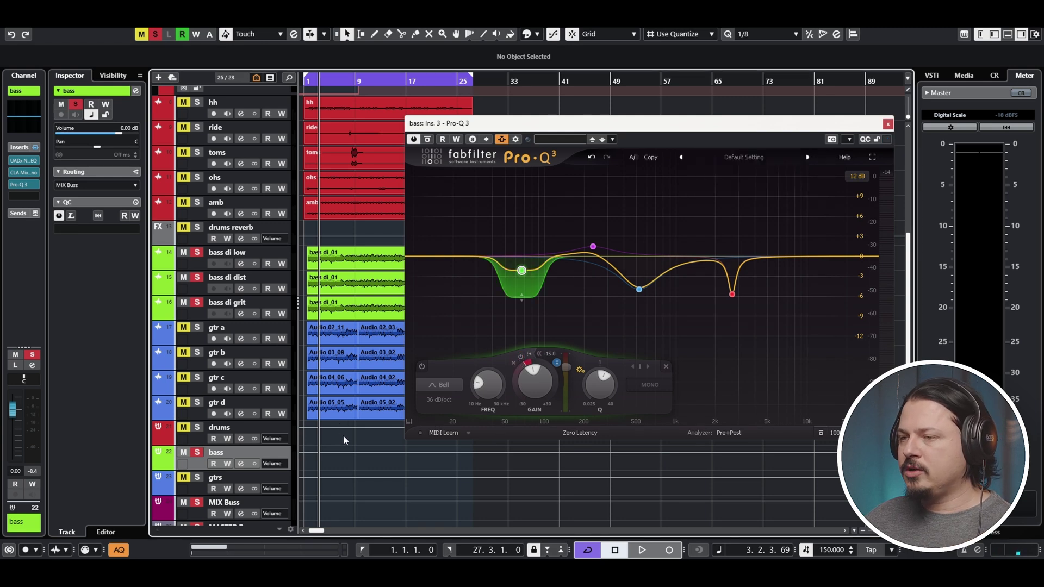
- Play the soloed bass and compare the 66.793 Hz dynamic band bypassed and active
{"action": "key", "text": "space"}
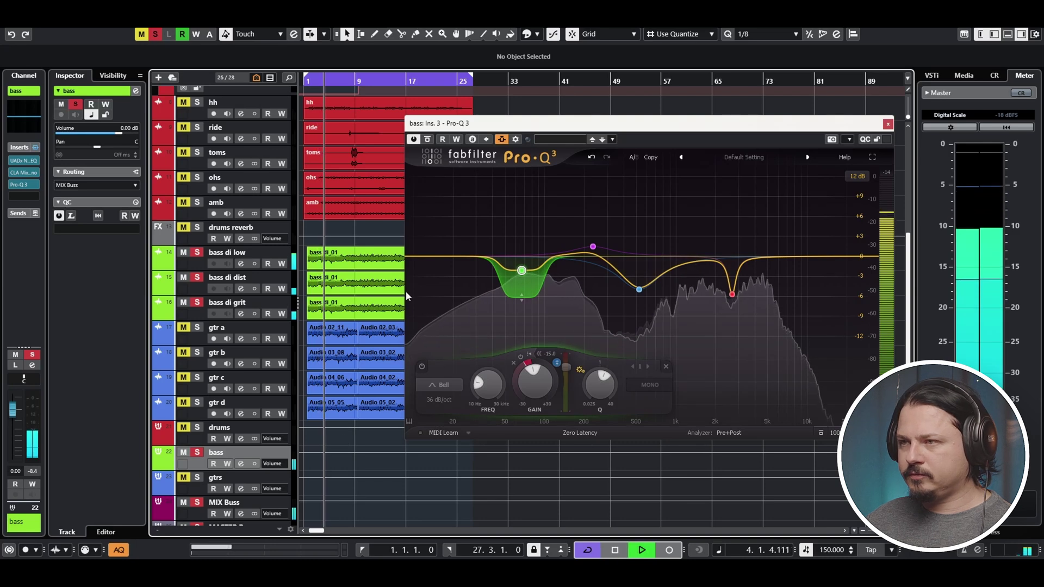
{"action": "mouse_move", "coordinate": [516, 274]}
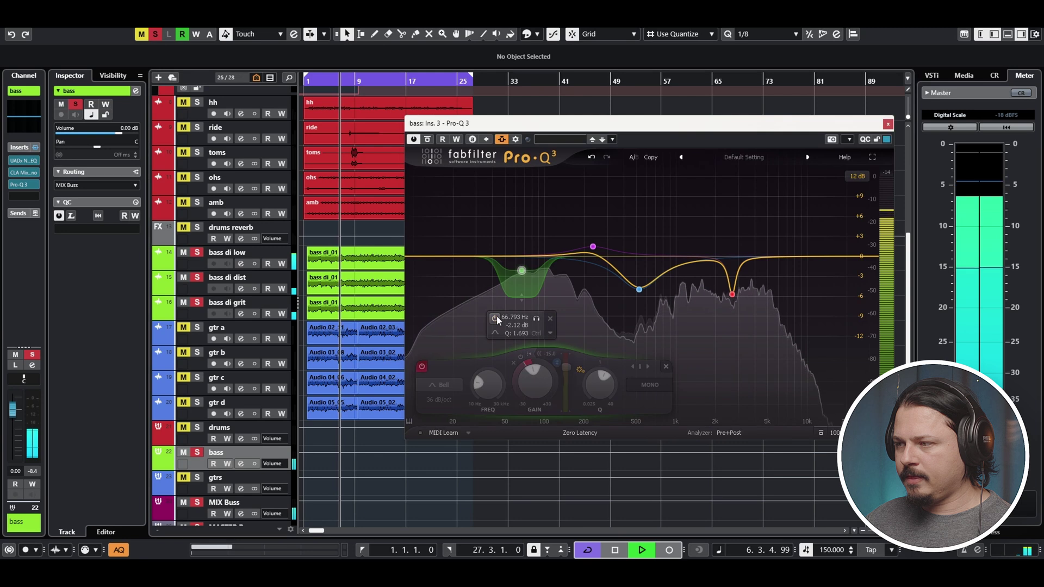
{"action": "key", "text": "space"}
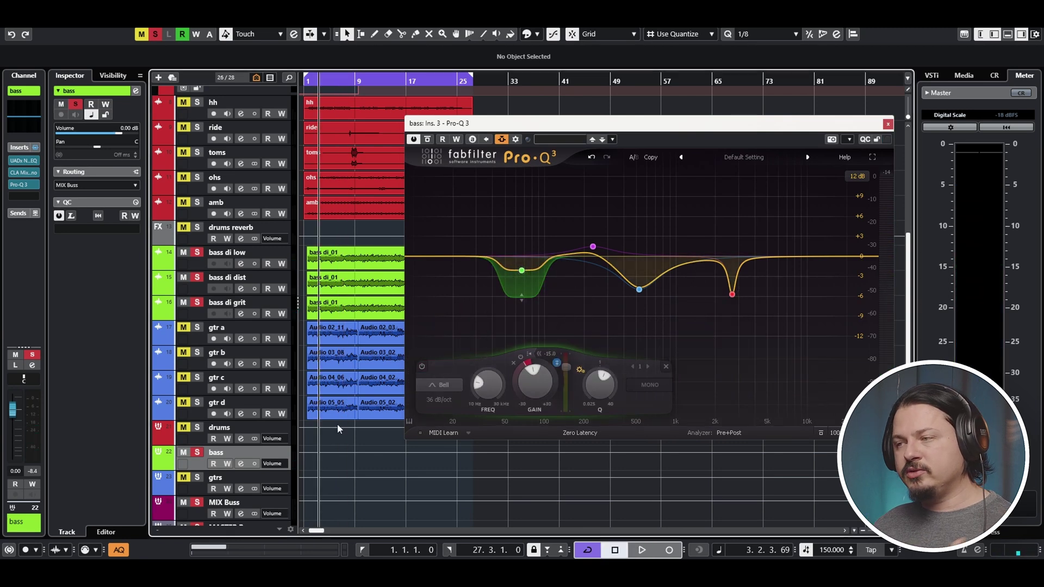
- Solo the drums group alongside the bass and compare the 66.793 Hz dynamic band bypassed and active during playback
{"action": "left_click", "coordinate": [197, 430]}
{"action": "key", "text": "space"}
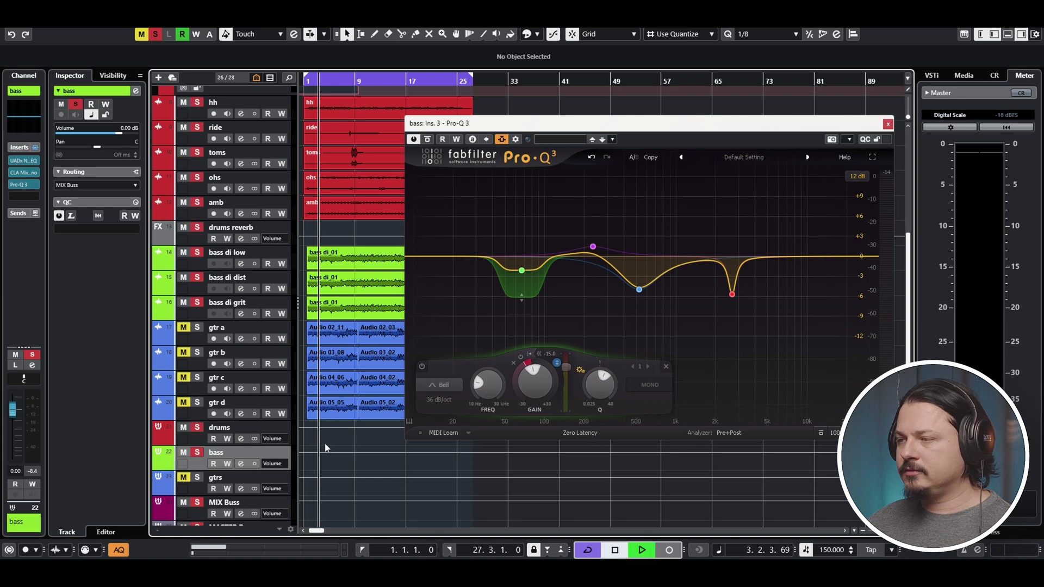
{"action": "mouse_move", "coordinate": [527, 312]}
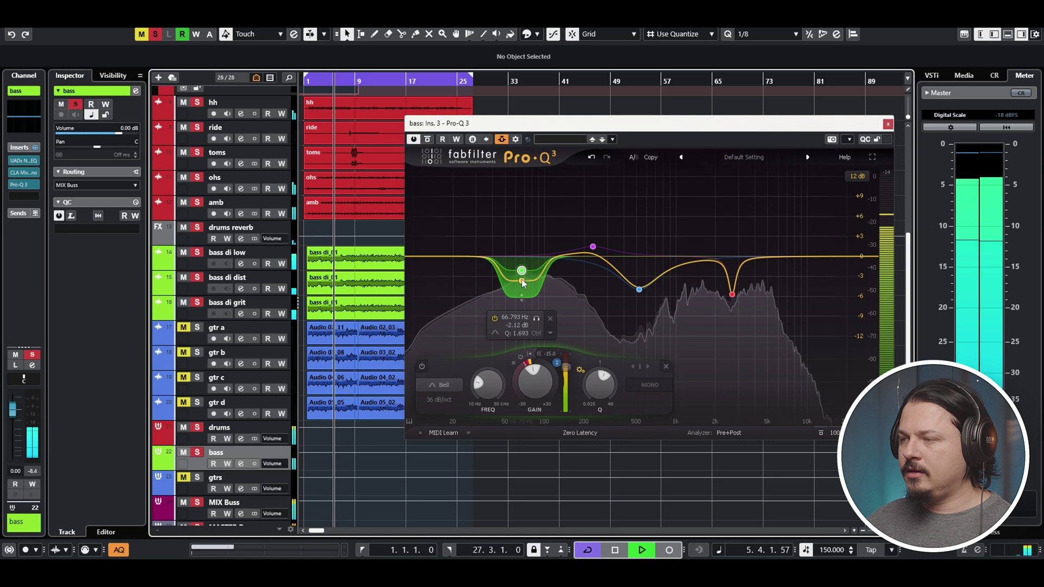
{"action": "left_click", "coordinate": [496, 317]}
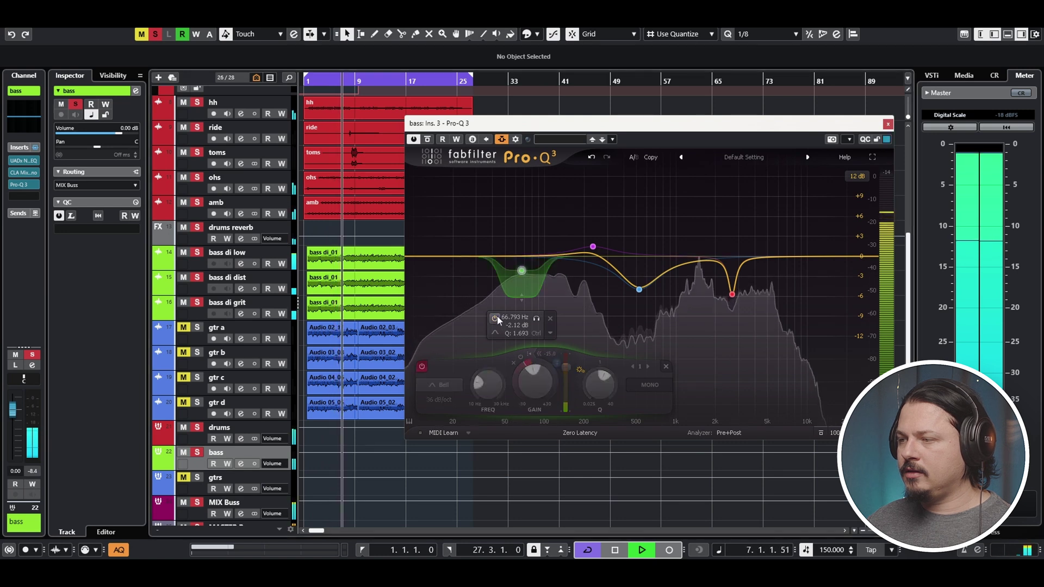
{"action": "left_click", "coordinate": [498, 317]}
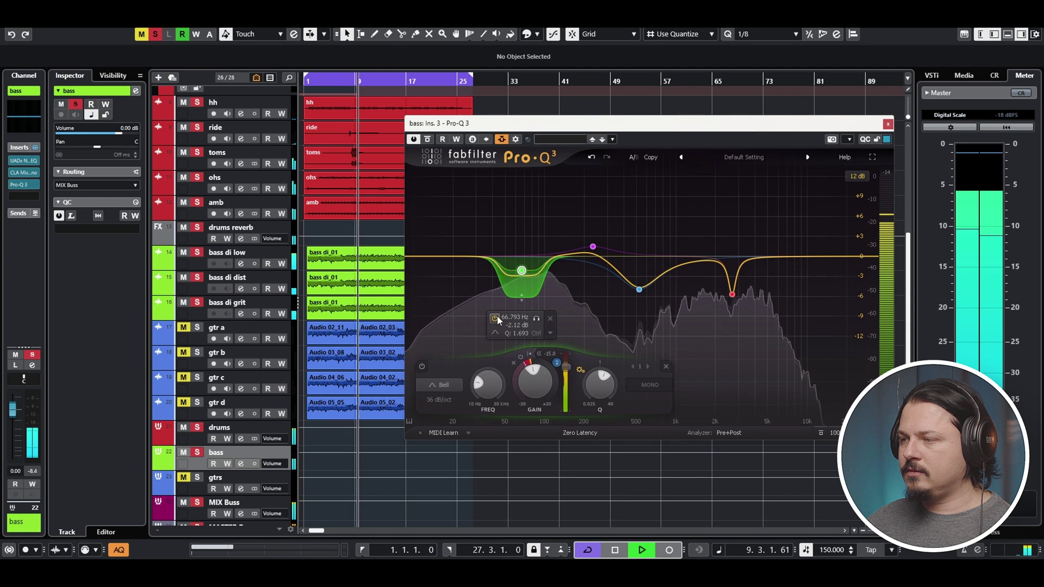
{"action": "left_click", "coordinate": [498, 317]}
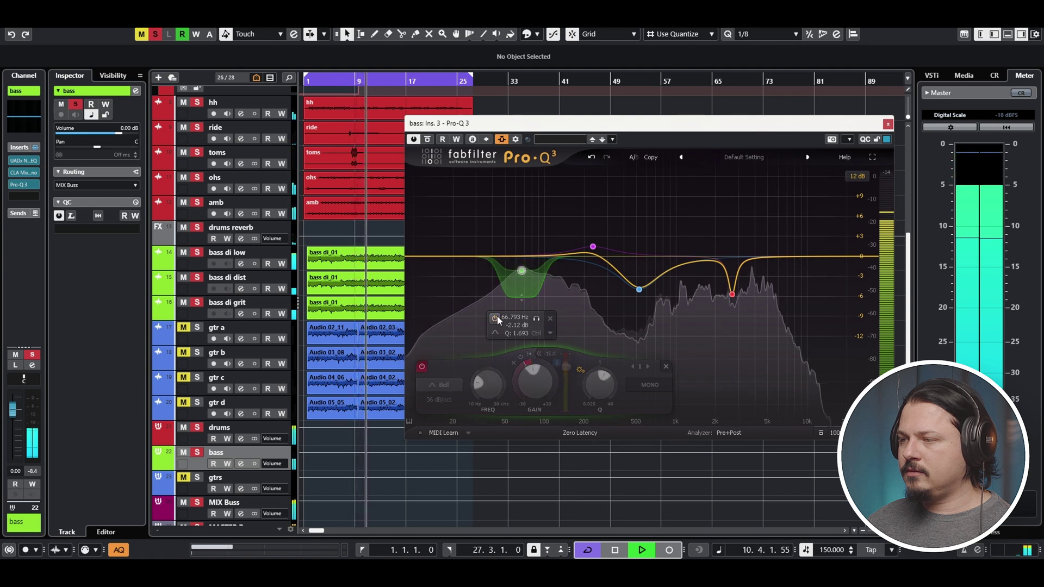
{"action": "left_click", "coordinate": [497, 317]}
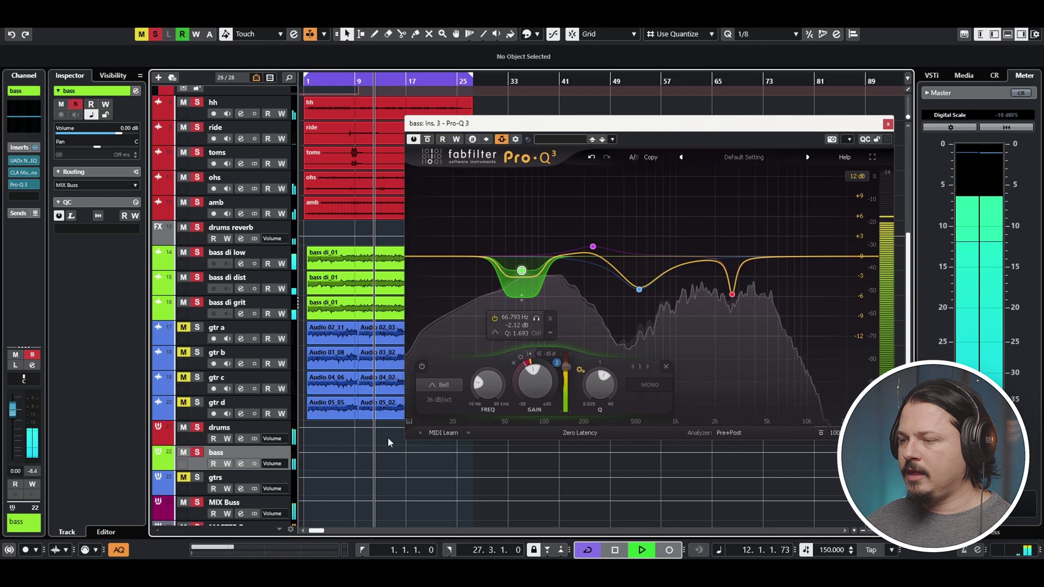
{"action": "left_click", "coordinate": [496, 317]}
{"action": "left_click", "coordinate": [496, 317]}
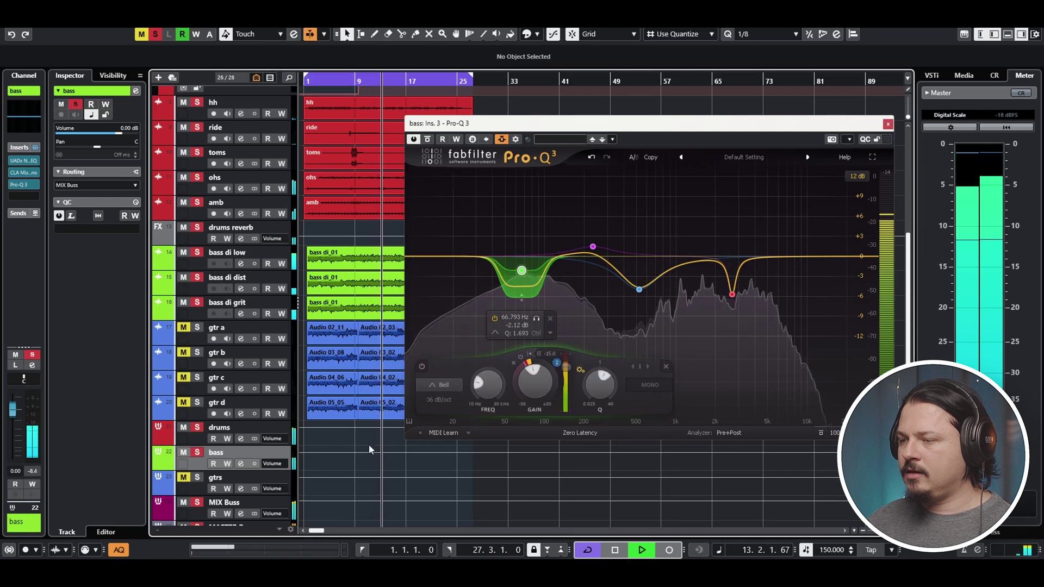
{"action": "key", "text": "space"}
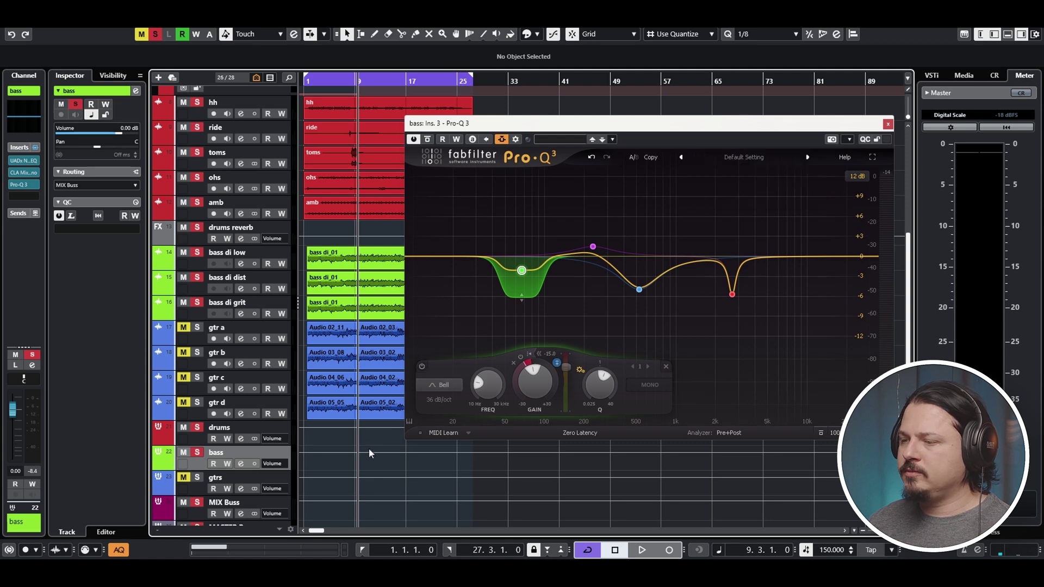
- Replay the drums and bass from bar 9 while toggling the 66.793 Hz dynamic band off and on again
{"action": "key", "text": "space"}
{"action": "left_click", "coordinate": [496, 318]}
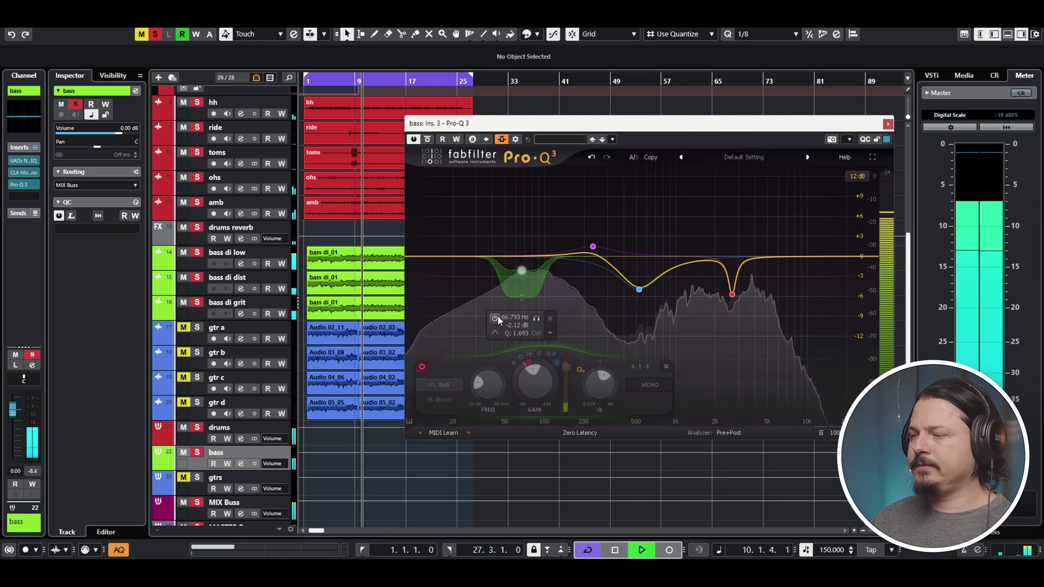
{"action": "left_click", "coordinate": [496, 318]}
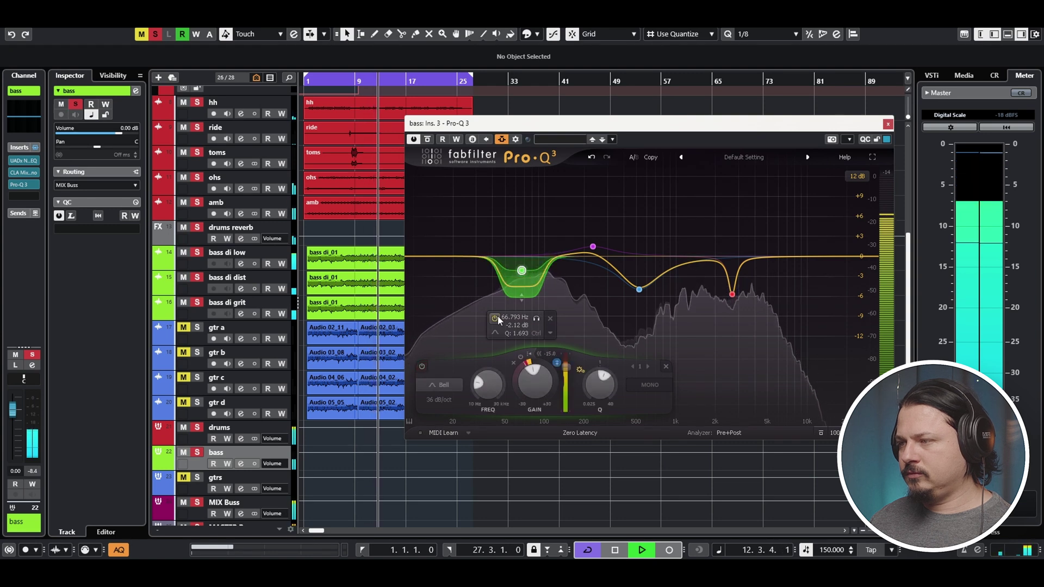
{"action": "left_click", "coordinate": [496, 317]}
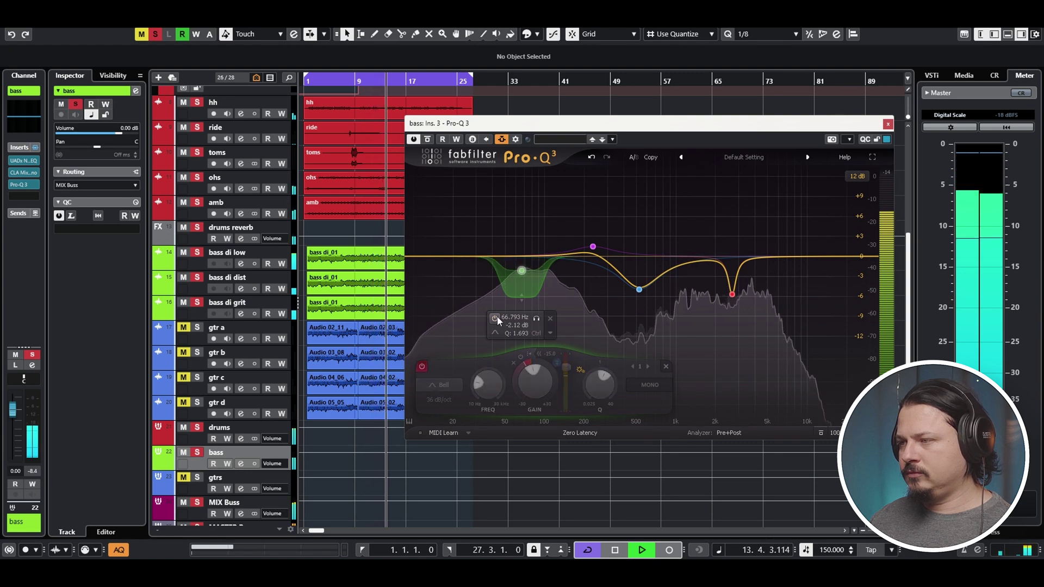
{"action": "left_click", "coordinate": [496, 317]}
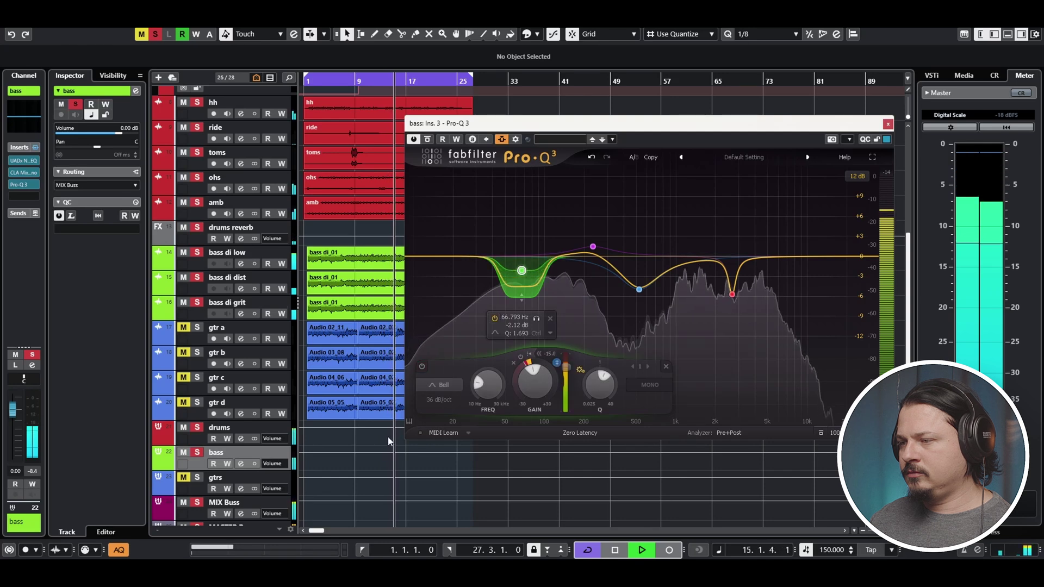
{"action": "key", "text": "space"}
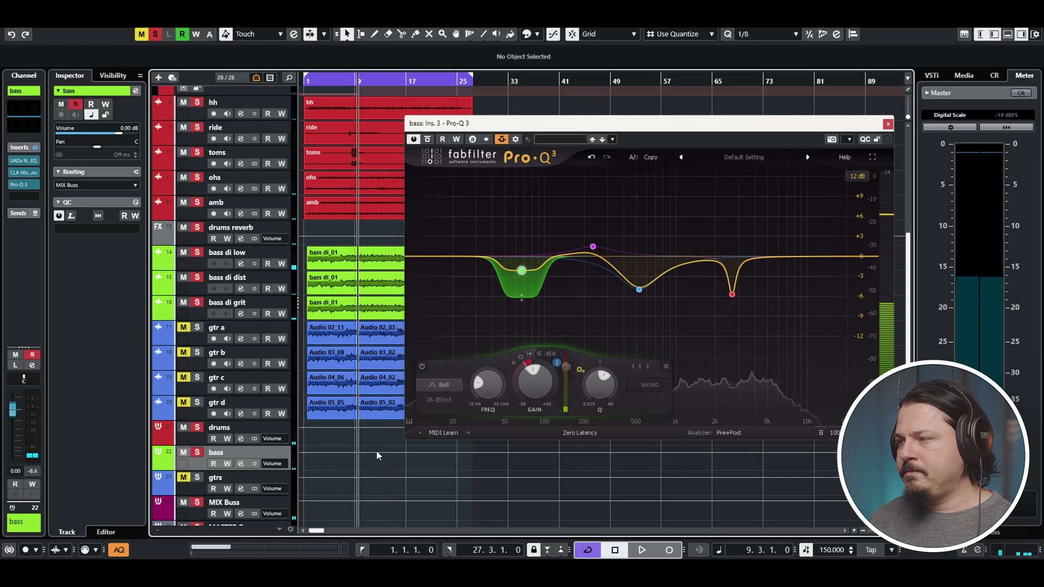
- Clear all track solos and mutes and play the full mix from bar 9
{"action": "left_click", "coordinate": [155, 33]}
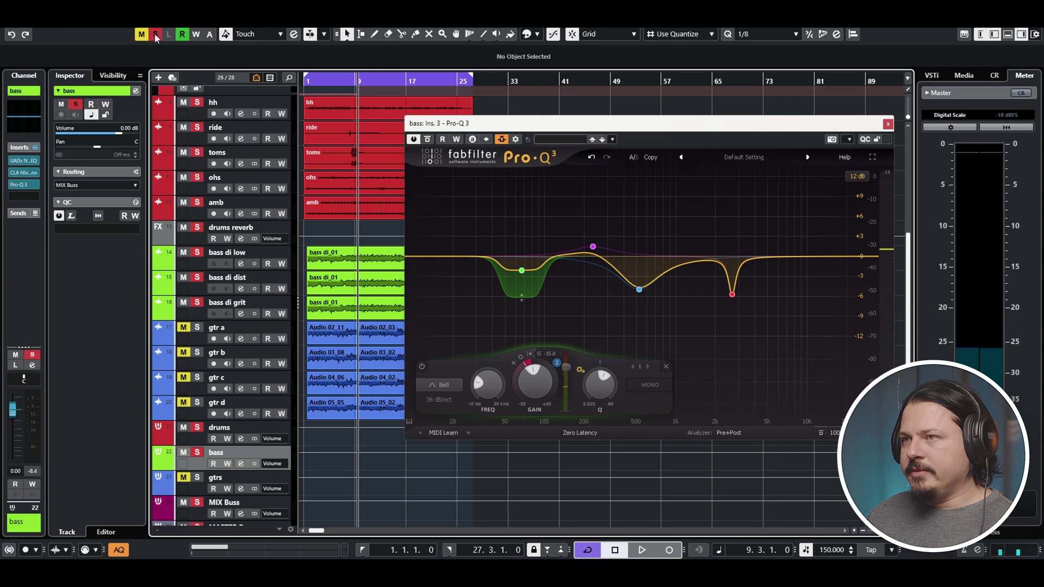
{"action": "left_click", "coordinate": [142, 34]}
{"action": "key", "text": "space"}
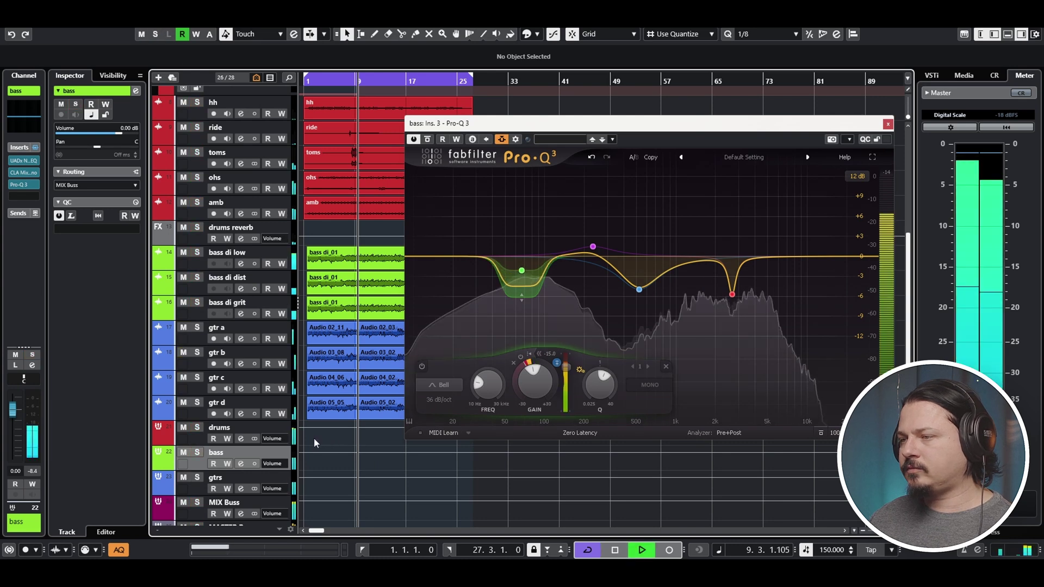
- Mute and unmute the bass group during playback to compare the full mix with and without bass, and stop playback
{"action": "left_click", "coordinate": [184, 452]}
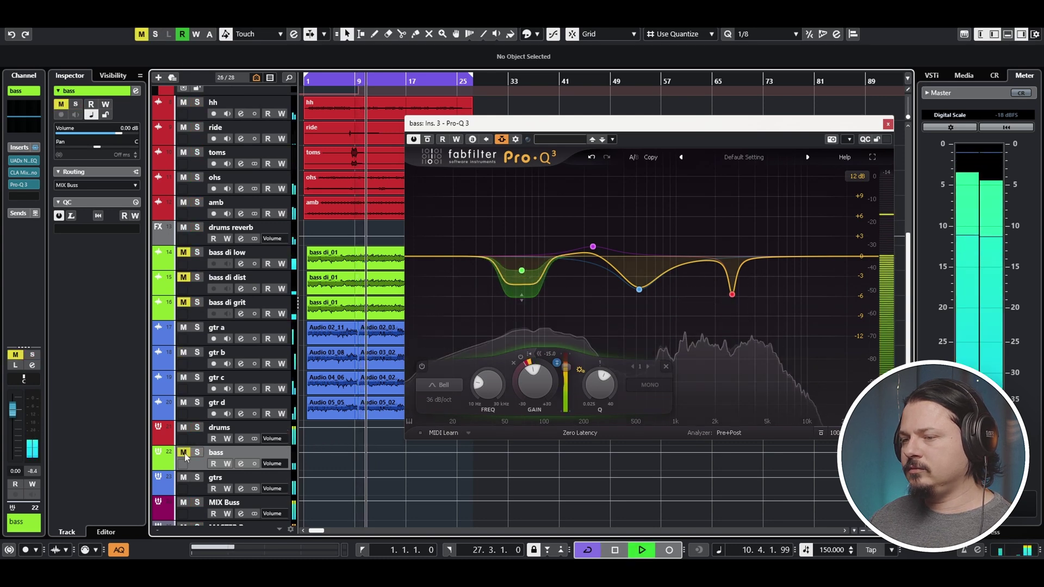
{"action": "left_click", "coordinate": [185, 453]}
{"action": "left_click", "coordinate": [184, 453]}
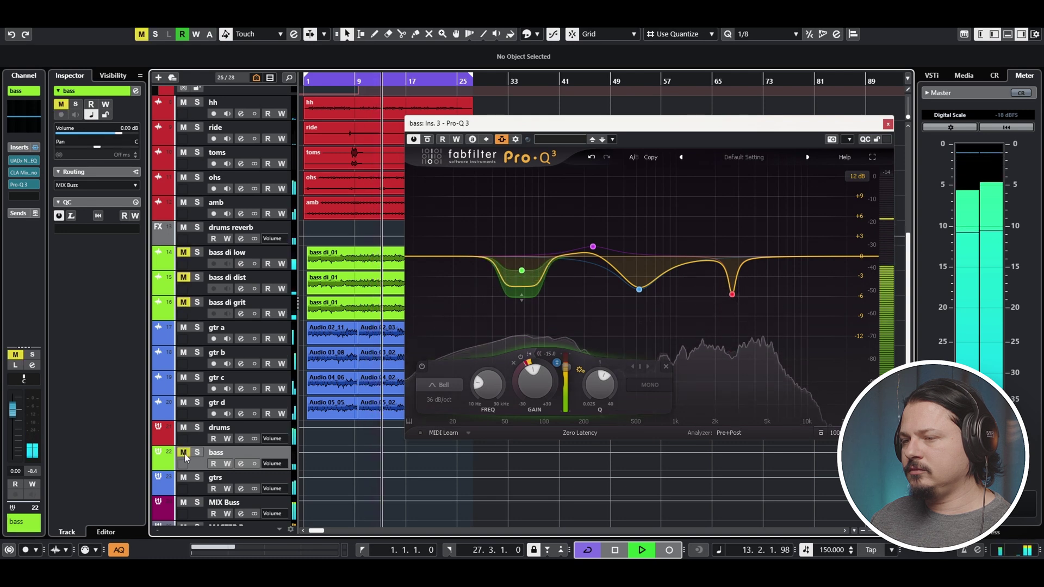
{"action": "left_click", "coordinate": [184, 454]}
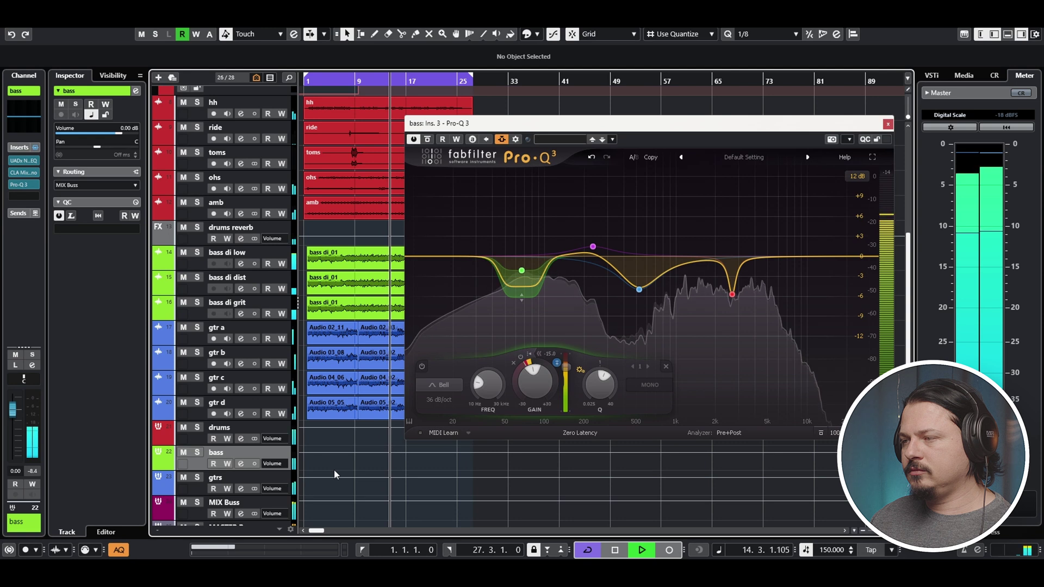
{"action": "key", "text": "space"}
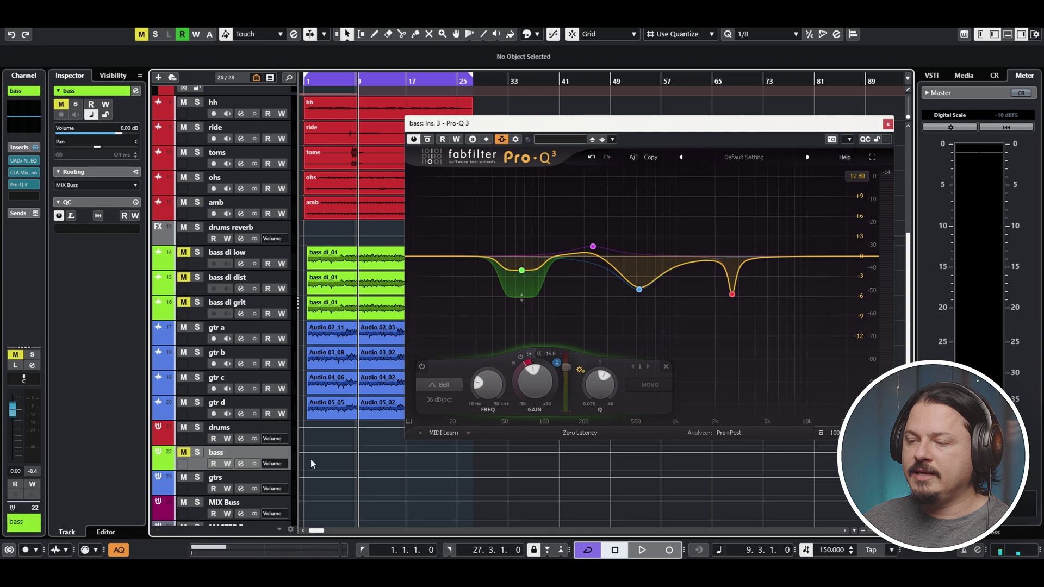
- Play the mix from bar 9 with the bass group muted, unmute it during playback, and close its Pro-Q 3 editor
{"action": "key", "text": "space"}
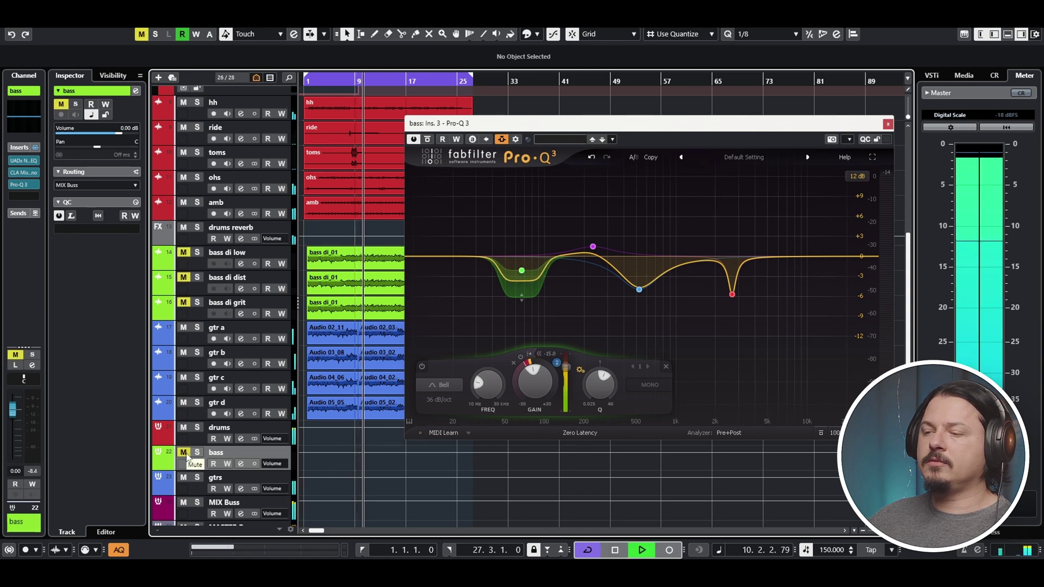
{"action": "left_click", "coordinate": [184, 453]}
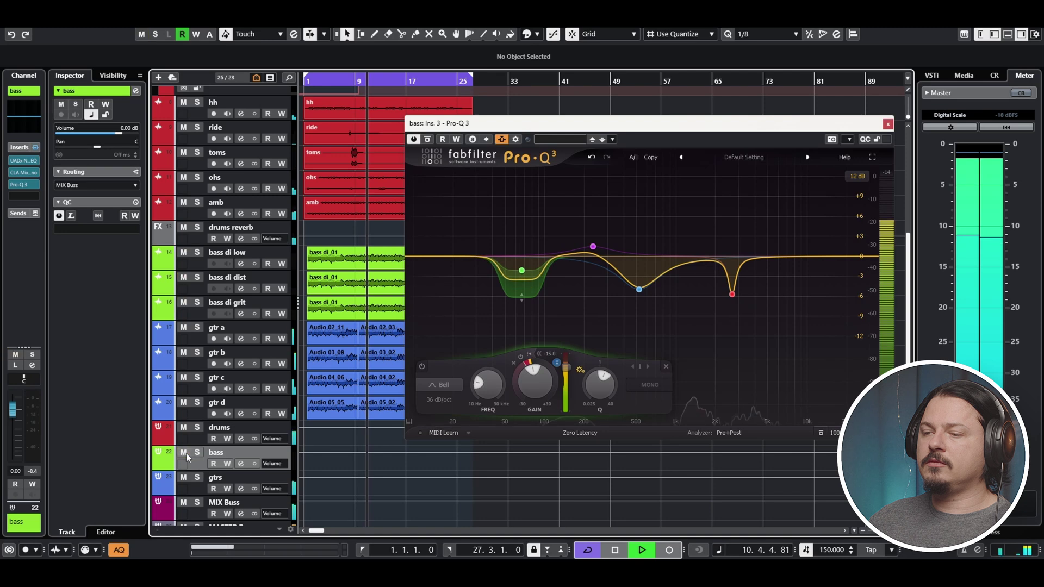
{"action": "left_click", "coordinate": [888, 124]}
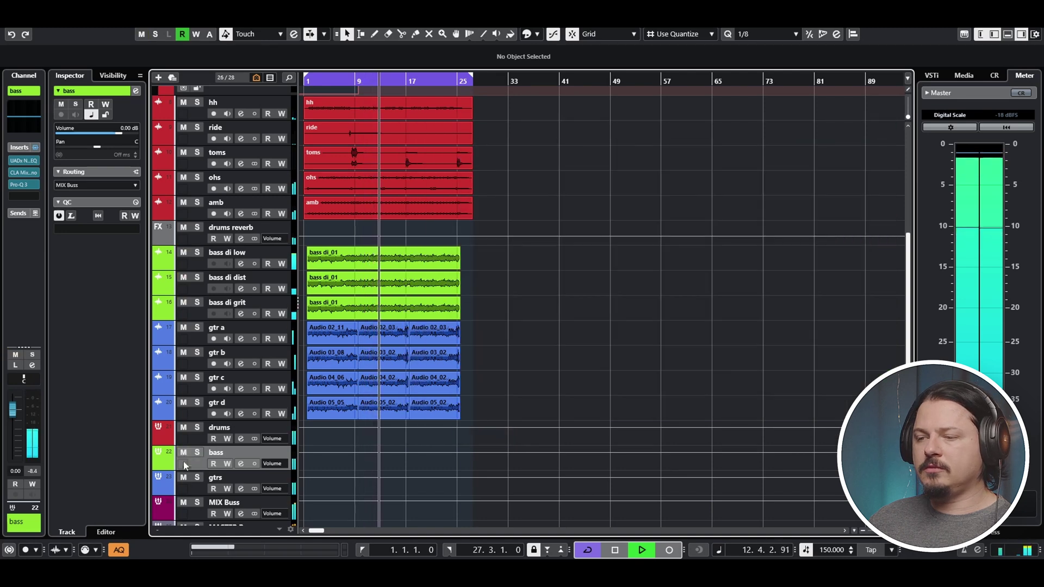
- Mute and unmute the gtrs group during playback to compare the mix with and without guitars, and stop playback
{"action": "left_click", "coordinate": [184, 478]}
{"action": "left_click", "coordinate": [184, 477]}
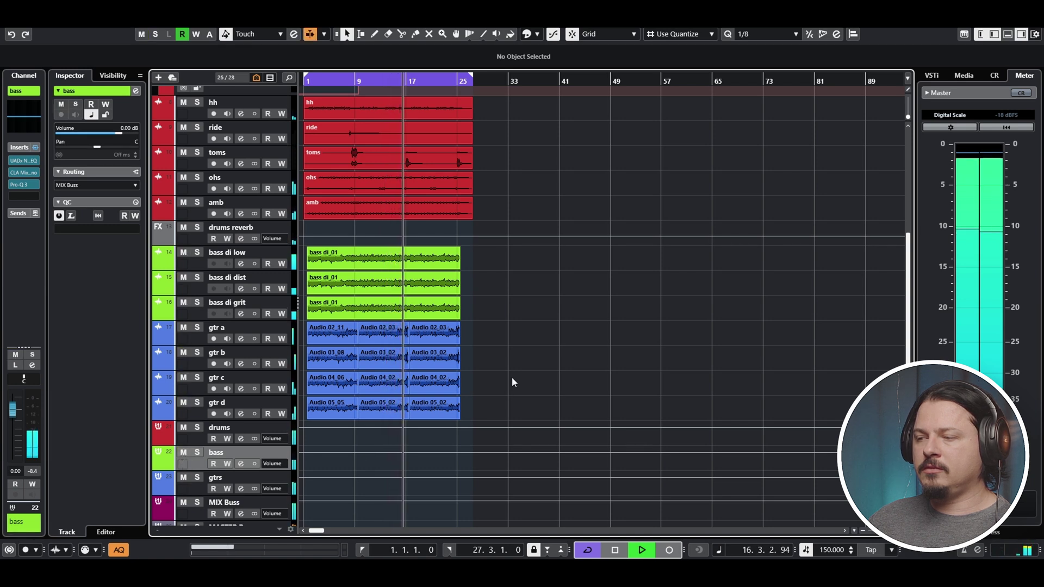
{"action": "key", "text": "space"}
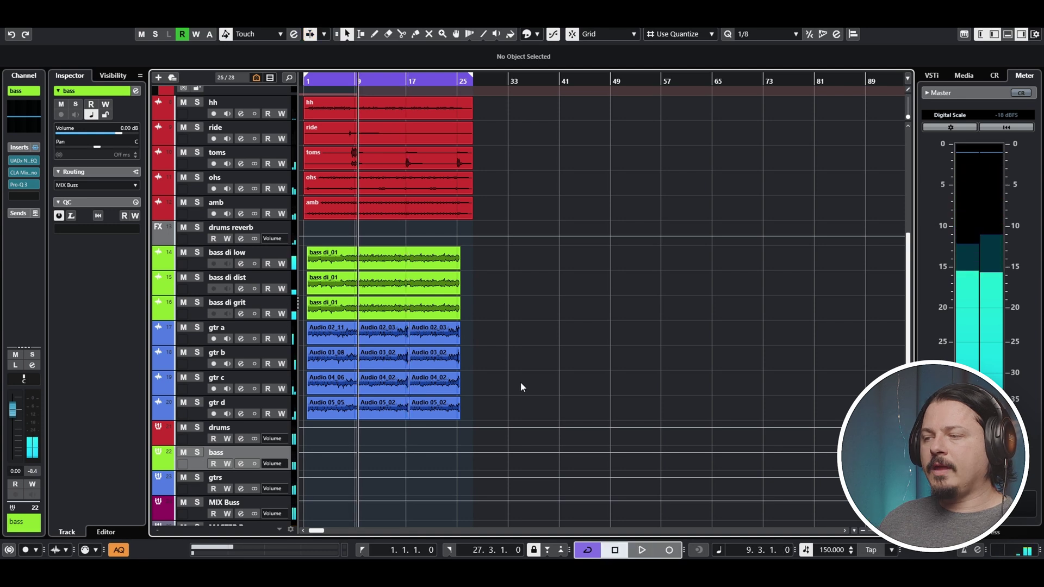